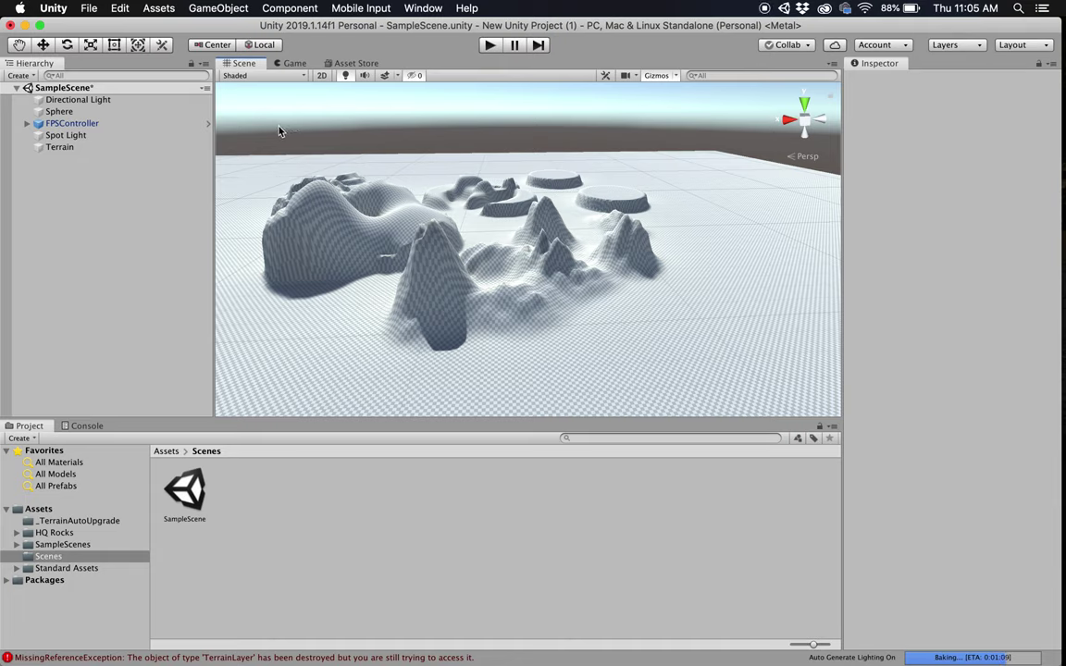
scroll(535, 256, "up", 10)
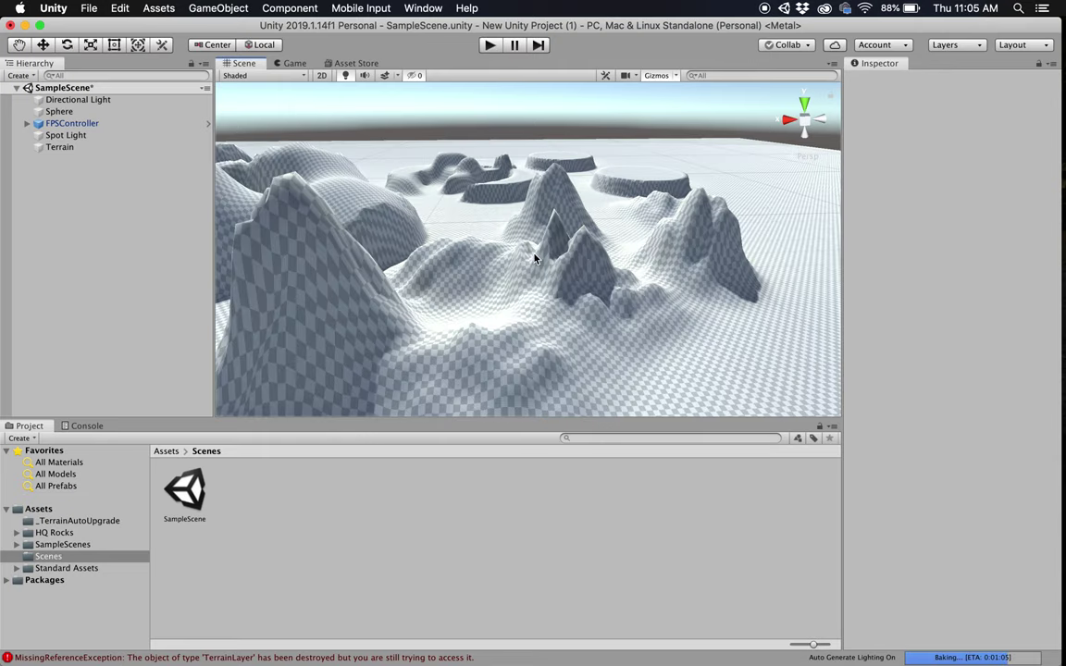
scroll(534, 255, "down", 10)
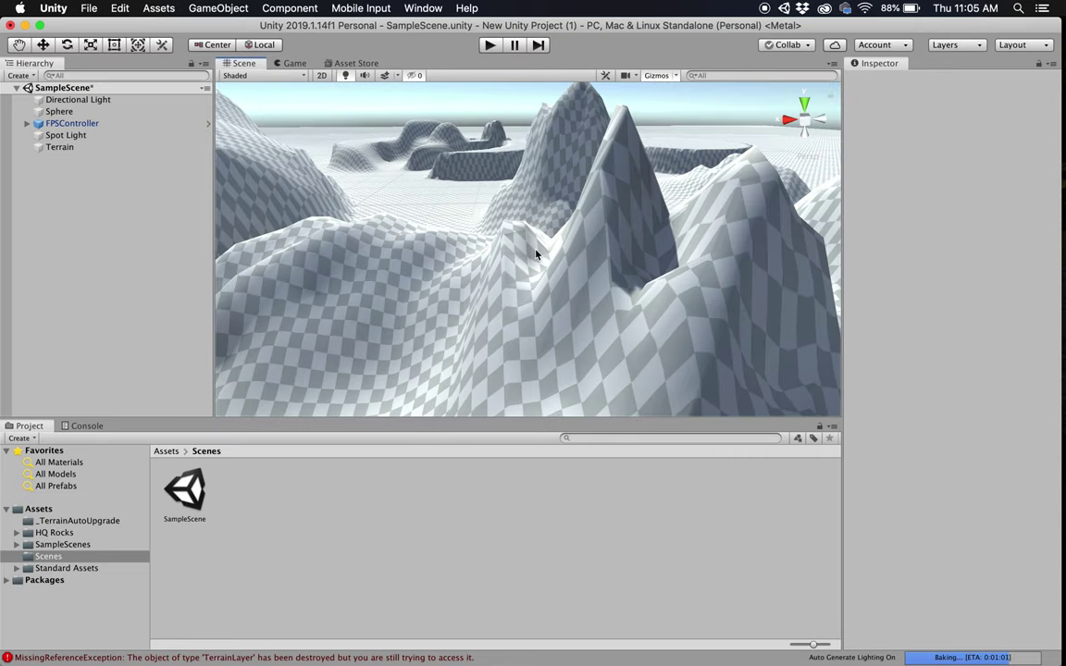
mouse_move(532, 257)
right_mouse_down("alt")
mouse_move(513, 252)
mouse_move(516, 219)
mouse_move(521, 250)
right_mouse_up("alt")
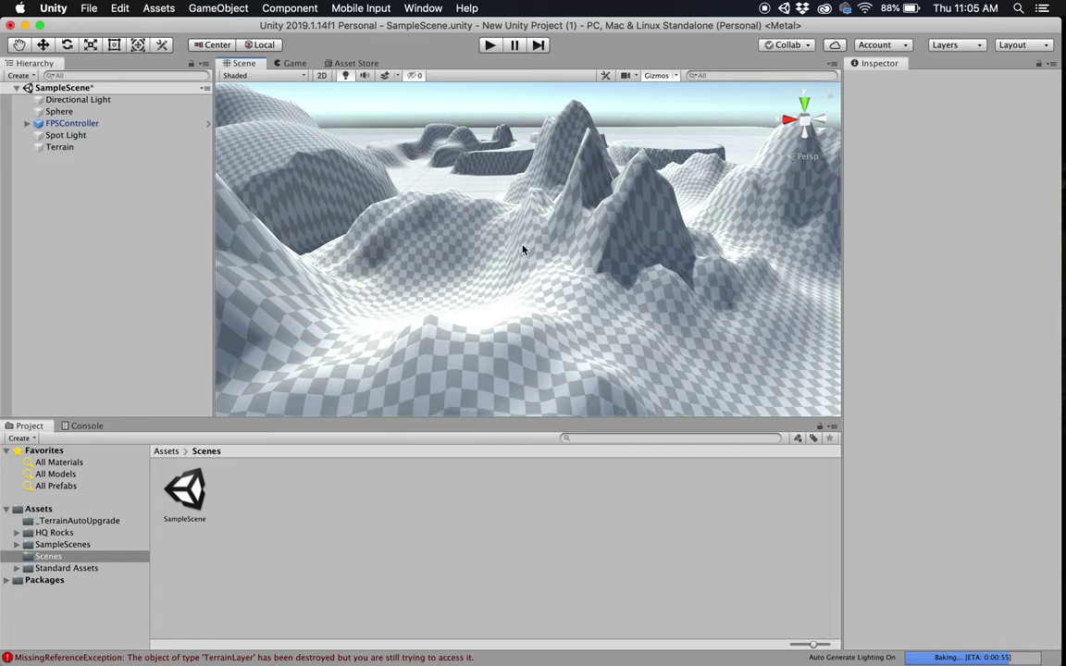
scroll(523, 250, "down", 6)
scroll(524, 248, "up", 6)
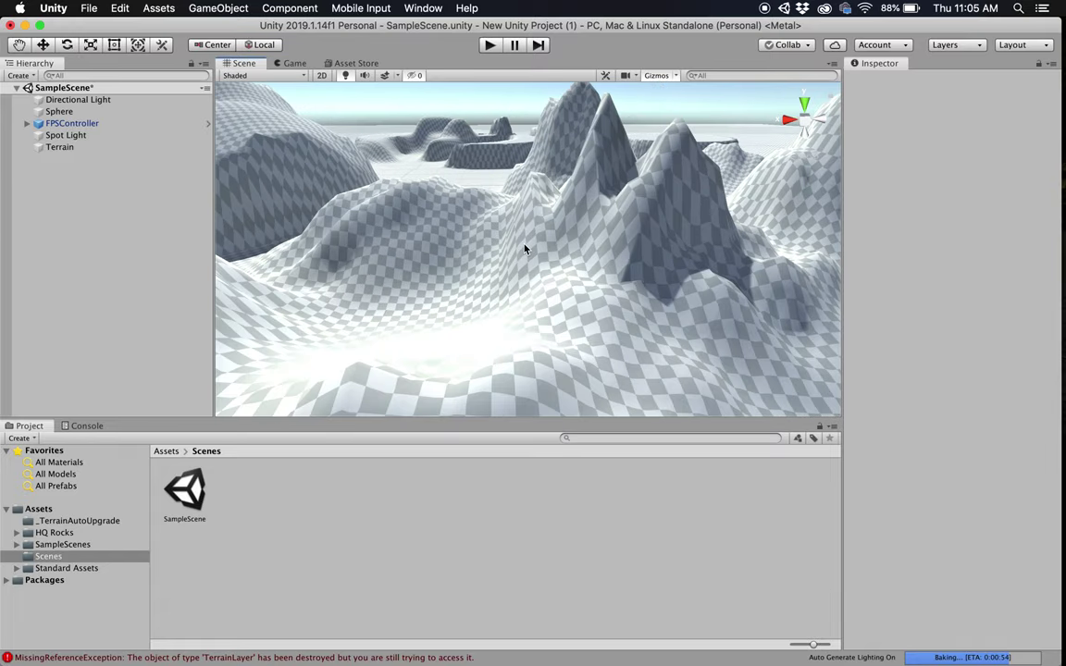
middle_click_drag(513, 238, 523, 246)
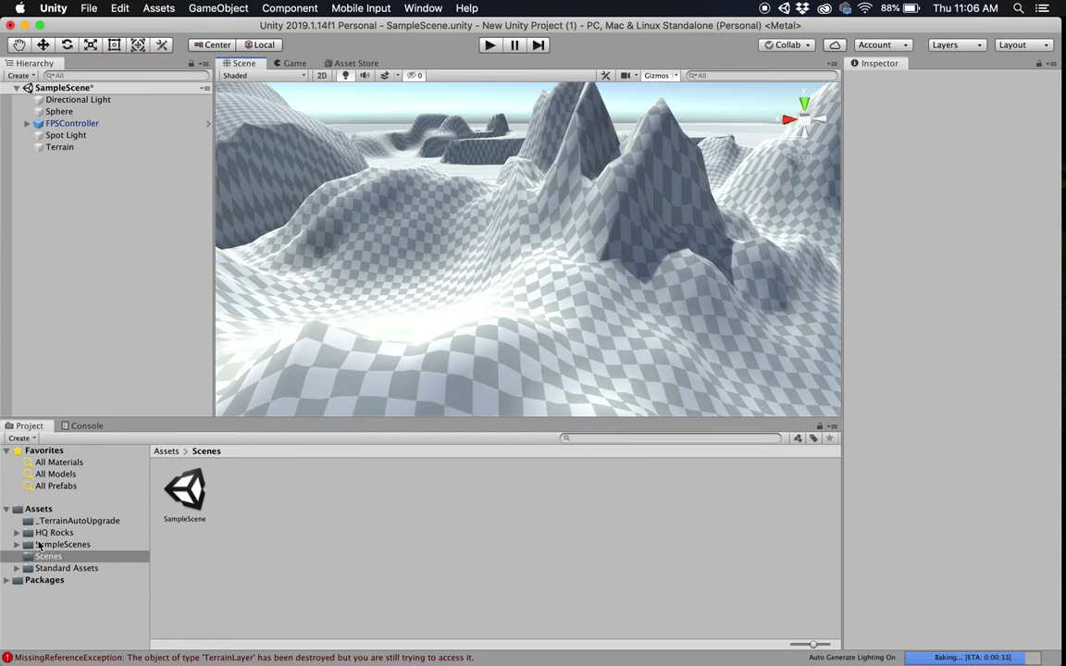
- Create a folder named "my assets" inside the Assets folder and open it
left_click(37, 508)
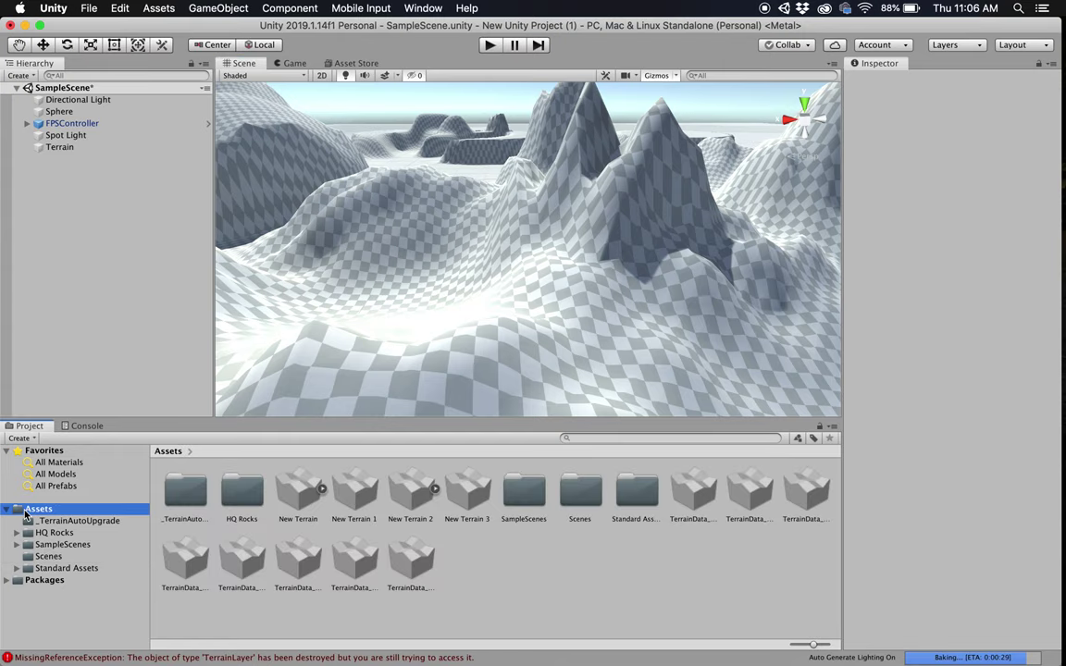
right_click(482, 573)
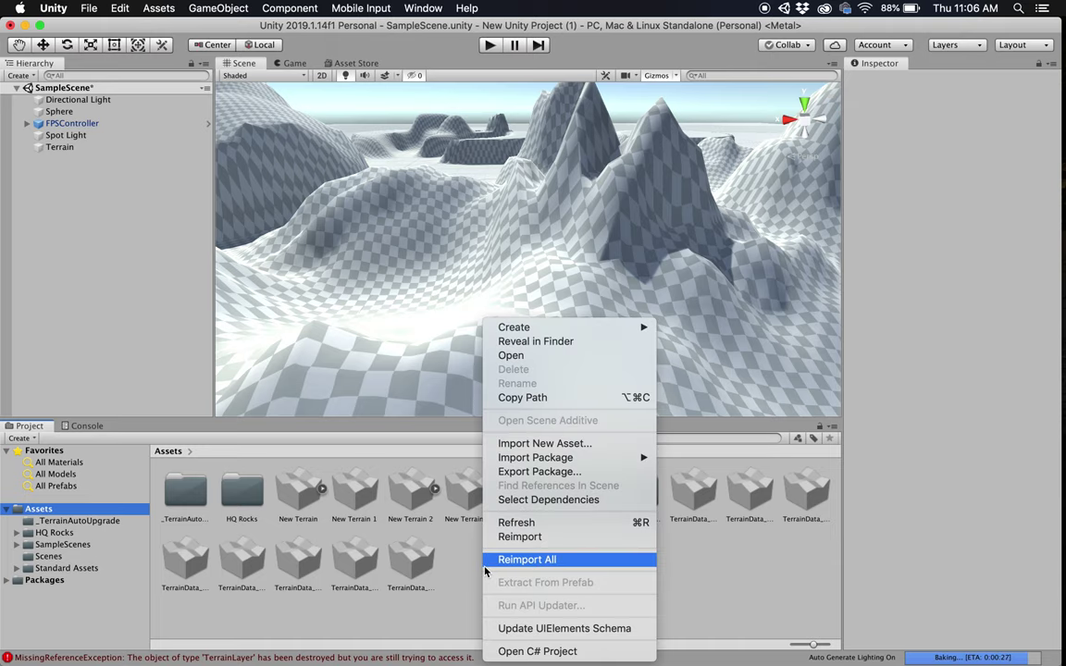
mouse_move(536, 328)
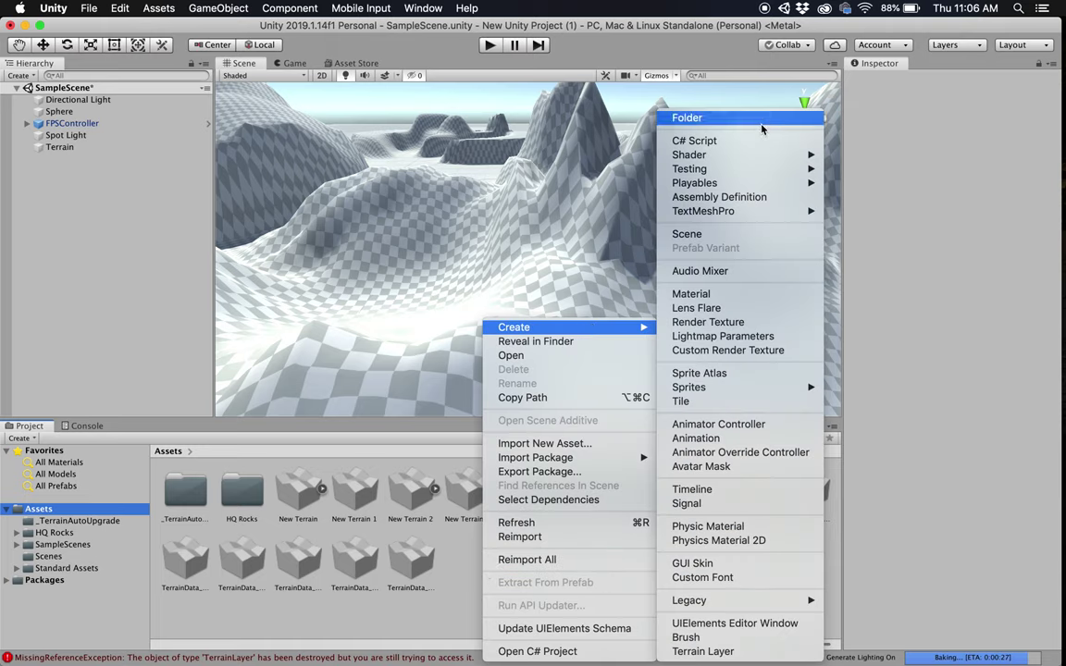
left_click(686, 118)
type("my asse")
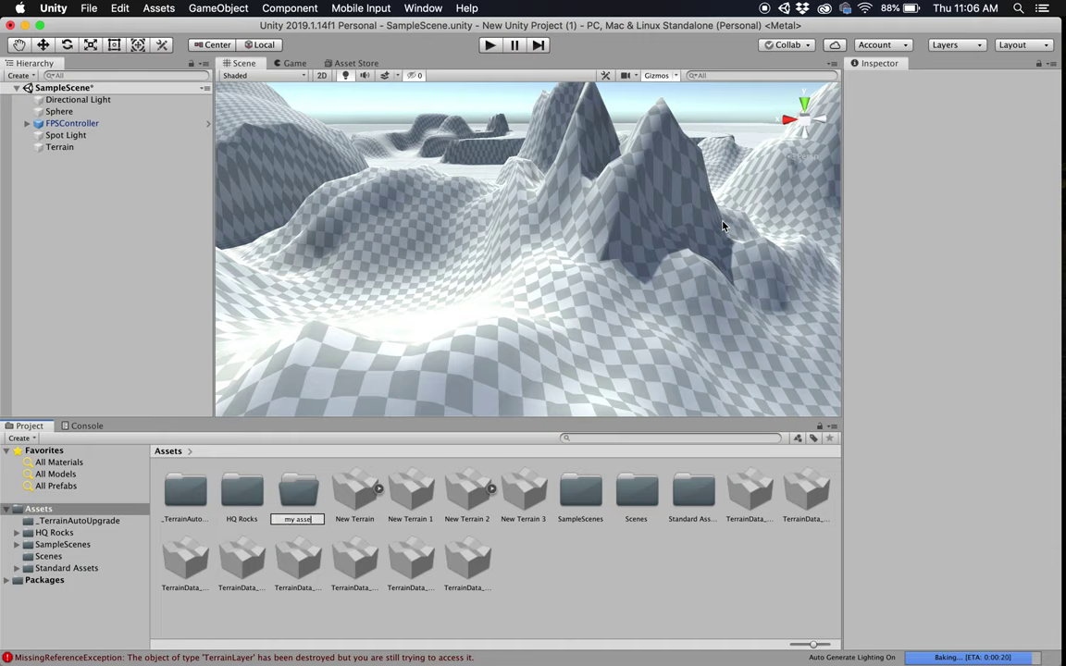
type("ts")
key("Return")
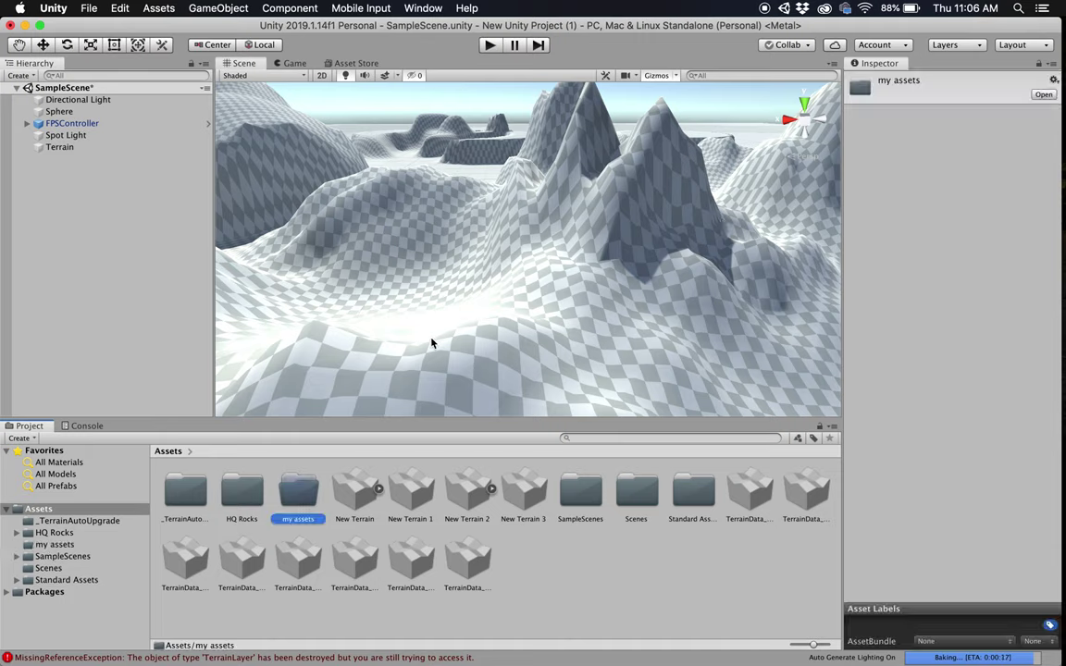
double_click(308, 479)
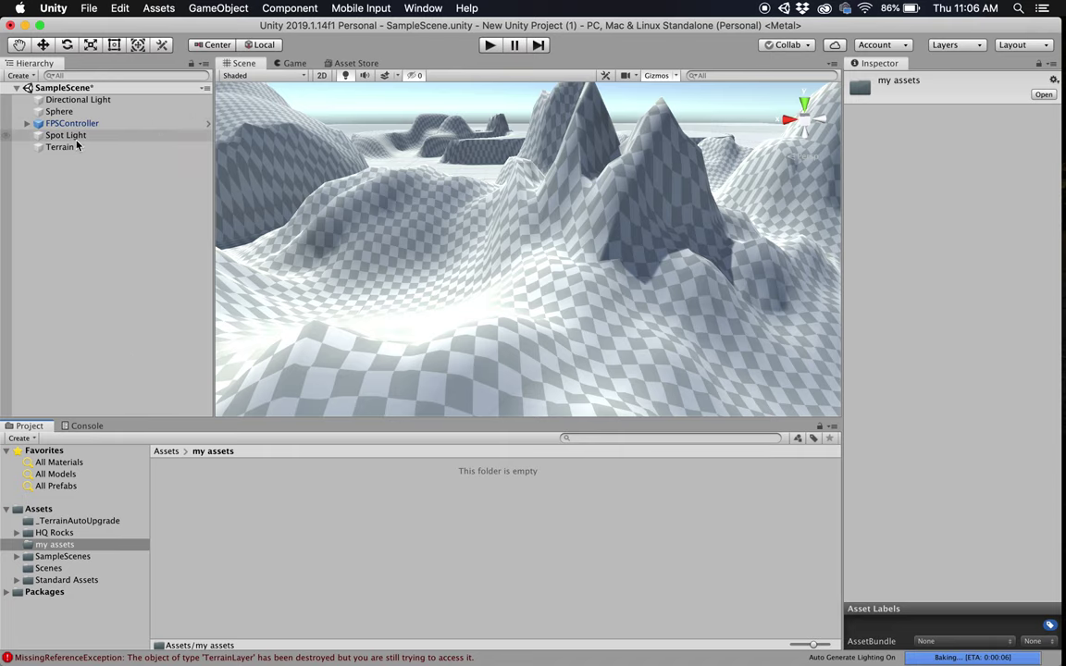
- Select the Terrain object and switch its terrain painting tool to Paint Texture
left_click(61, 146)
mouse_move(555, 217)
left_mouse_down()
mouse_move(546, 226)
mouse_move(622, 243)
left_mouse_up()
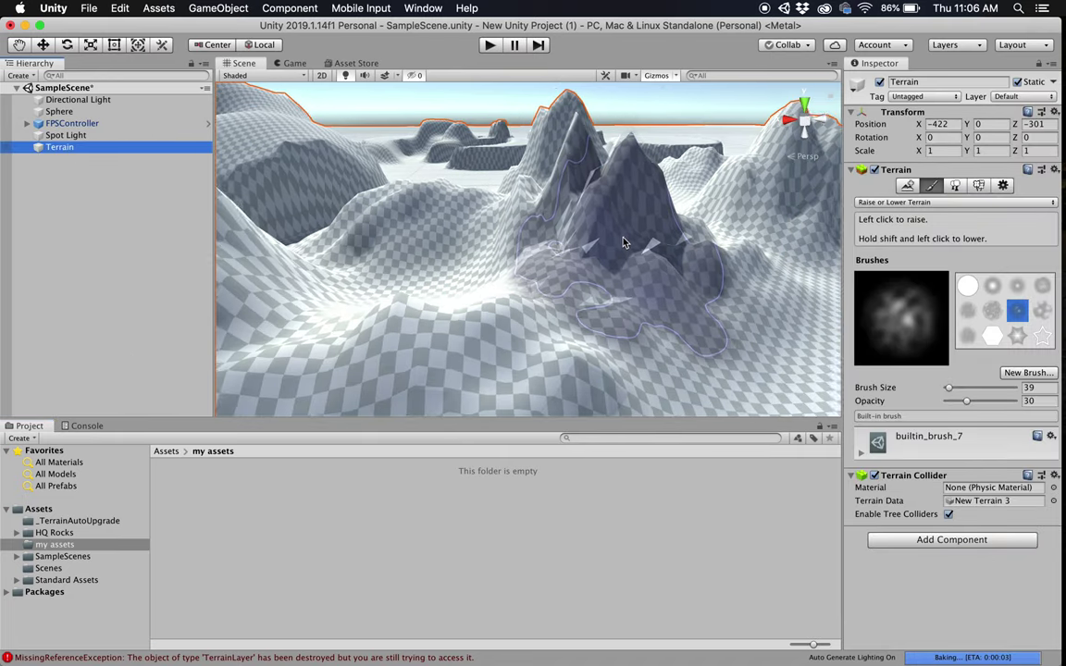
key("f")
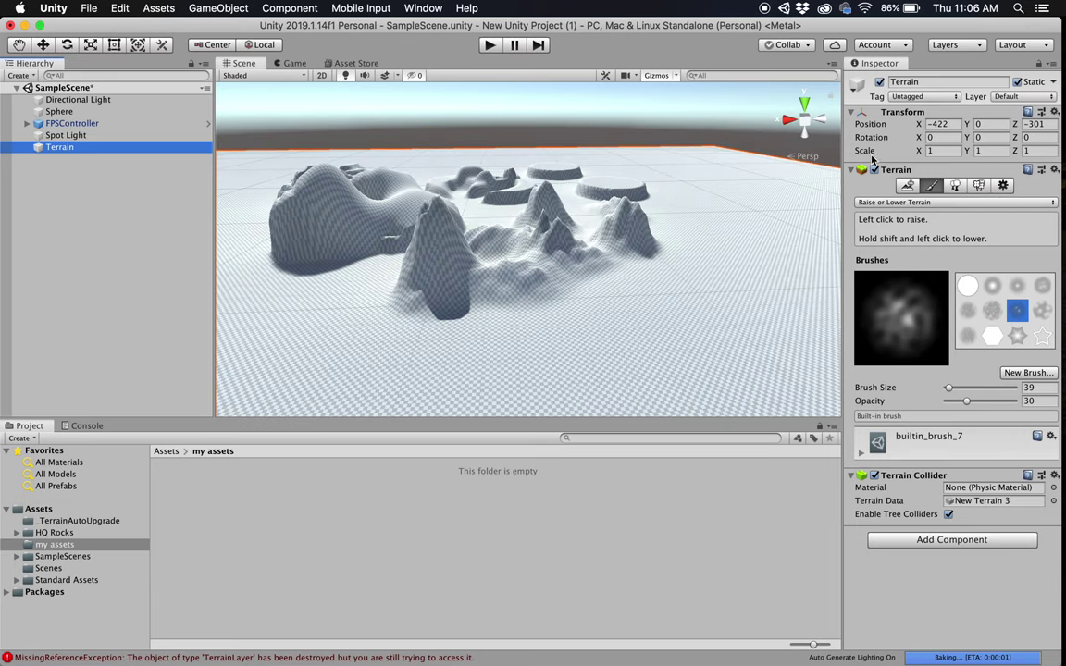
left_click(936, 188)
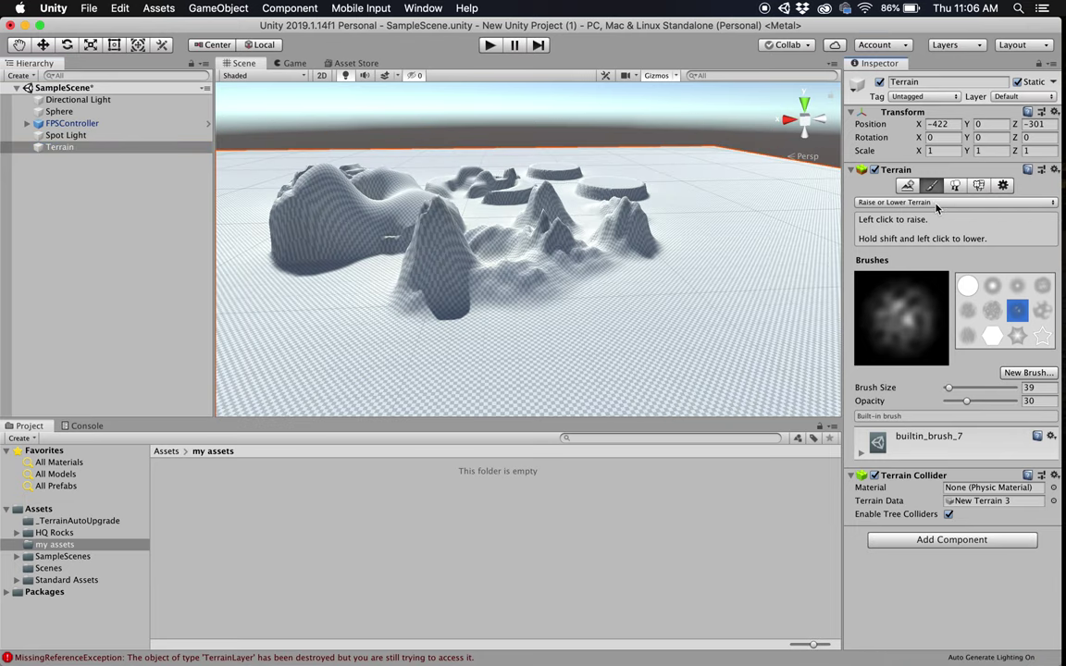
left_click(936, 203)
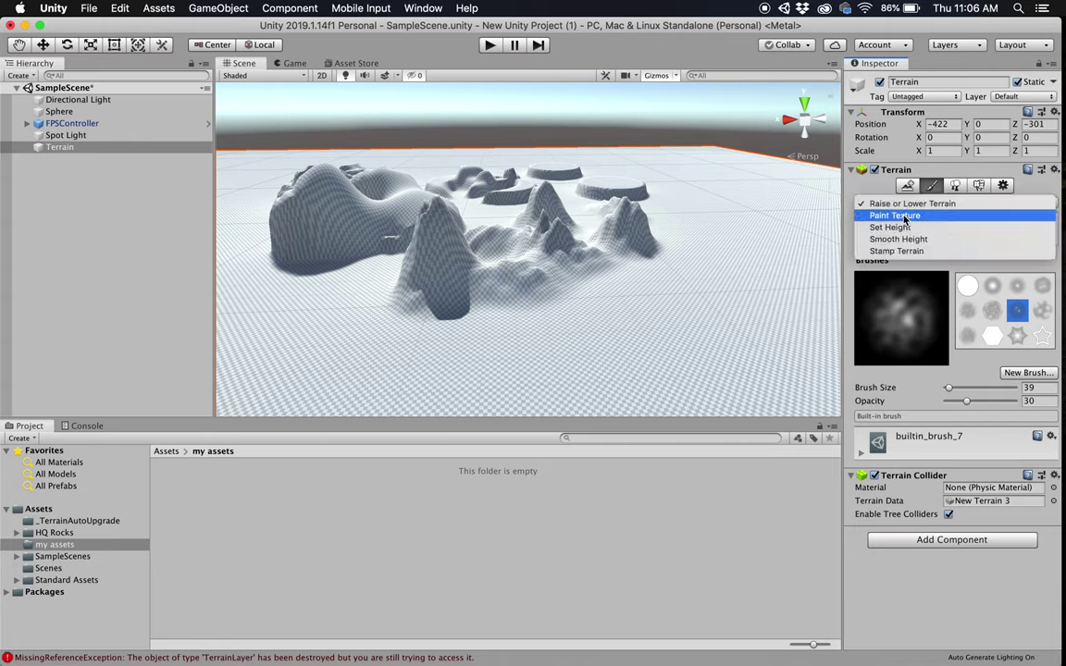
left_click(921, 216)
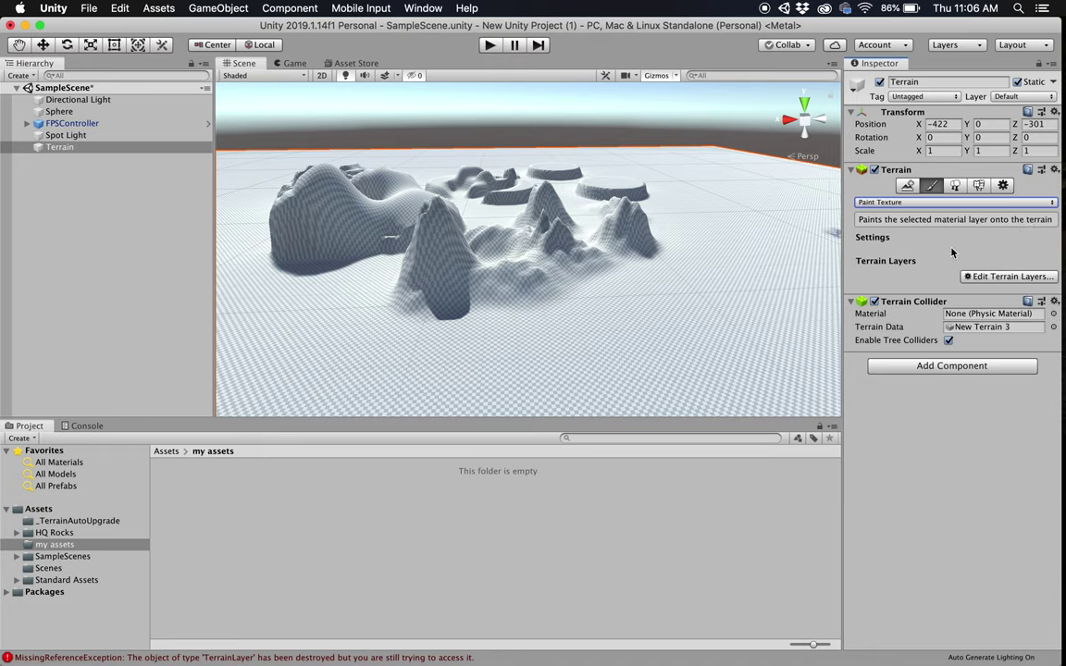
- Create a terrain layer from the GrassHillAlbedo texture to cover the terrain with grass
left_click(1001, 277)
left_click(1002, 286)
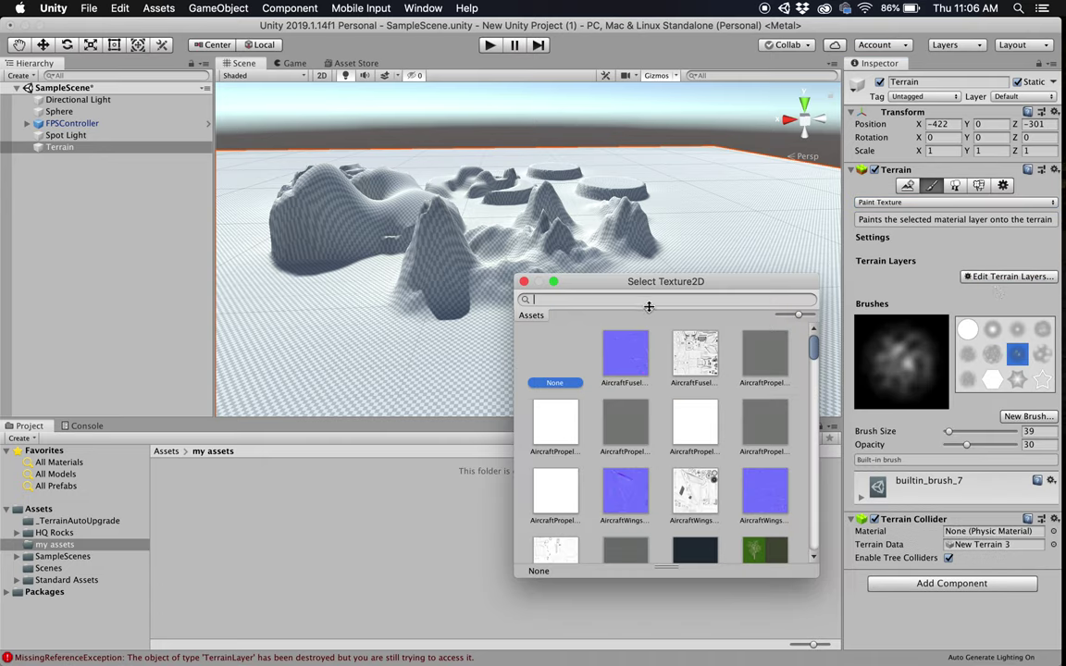
type("grass")
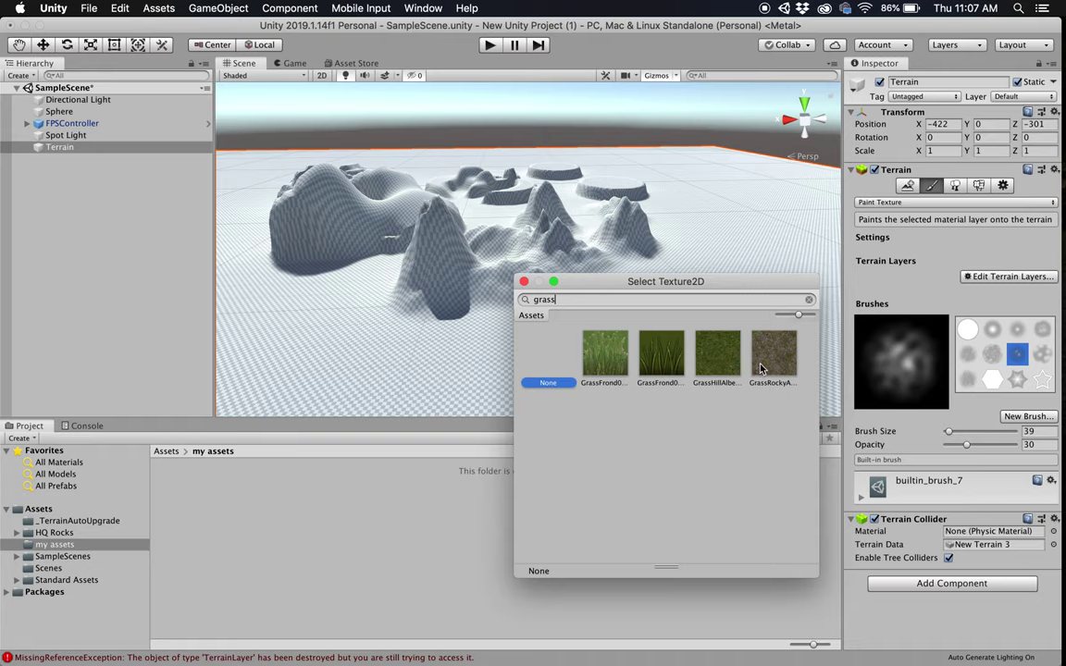
left_click(719, 361)
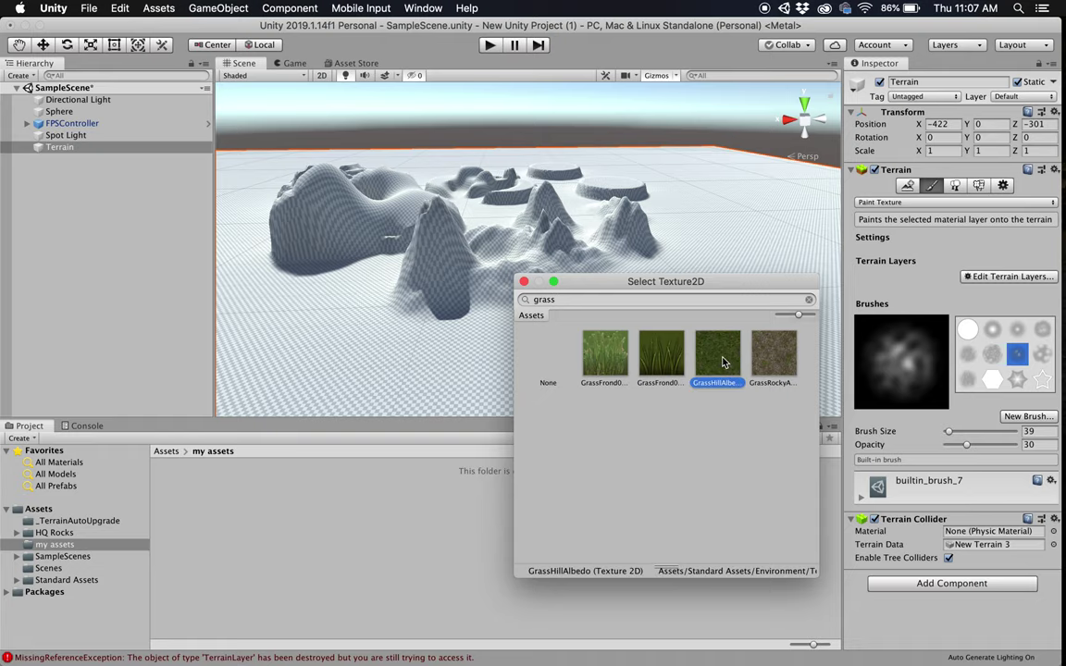
double_click(724, 361)
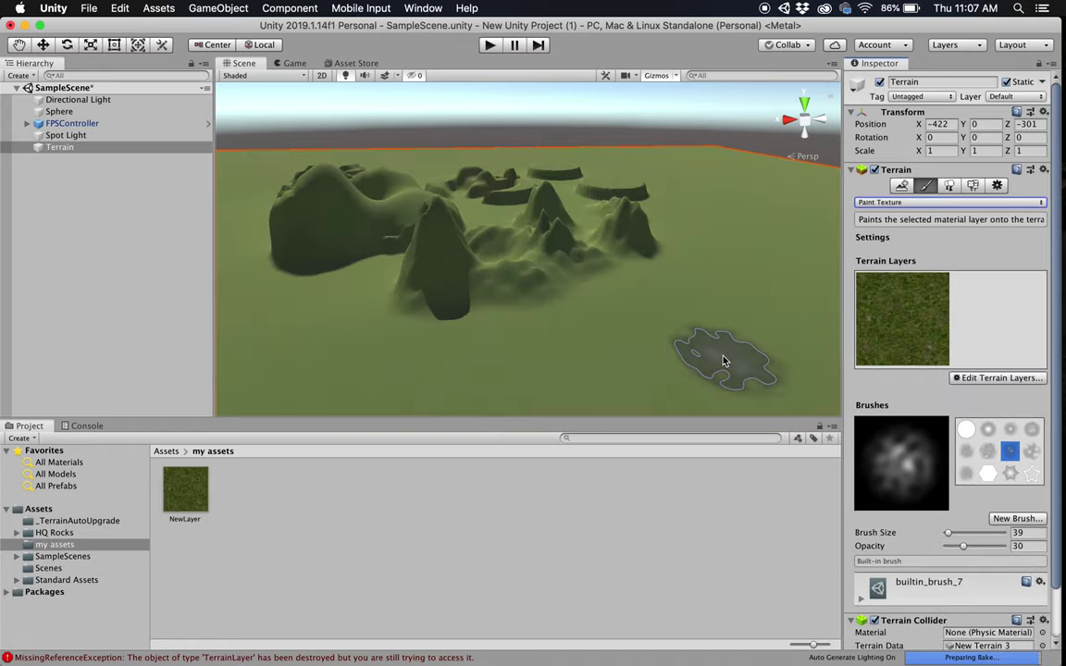
- Examine the grass texture on the terrain's ground and mountains from near and far
scroll(507, 296, "down", 5)
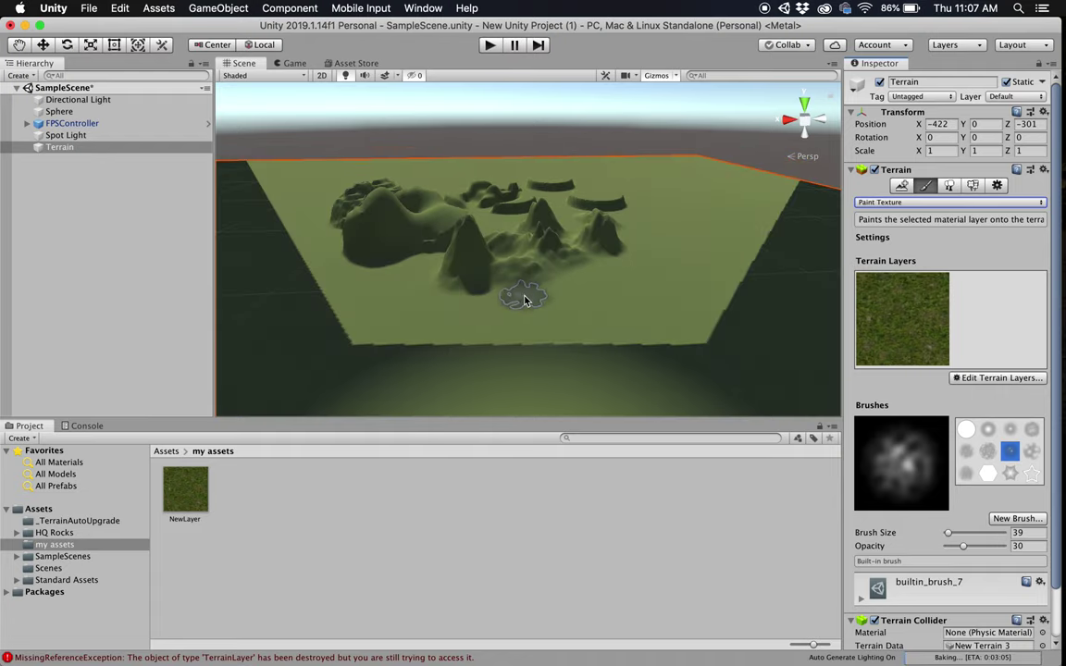
middle_click_drag(564, 304, 600, 267)
scroll(568, 303, "up", 8)
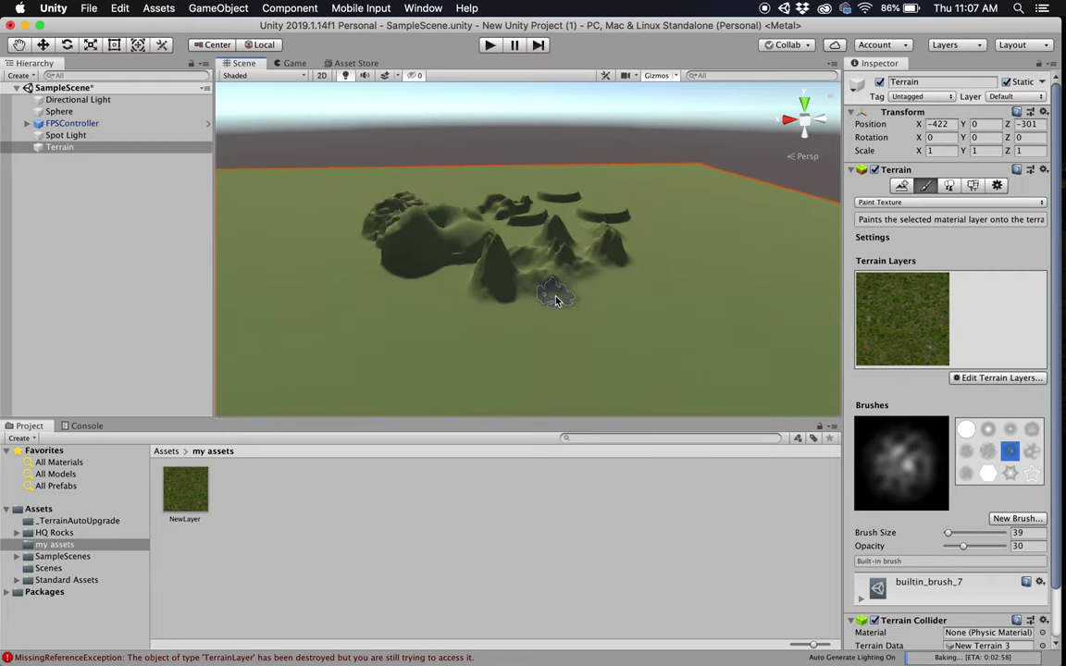
scroll(559, 298, "up", 4)
scroll(561, 297, "down", 10)
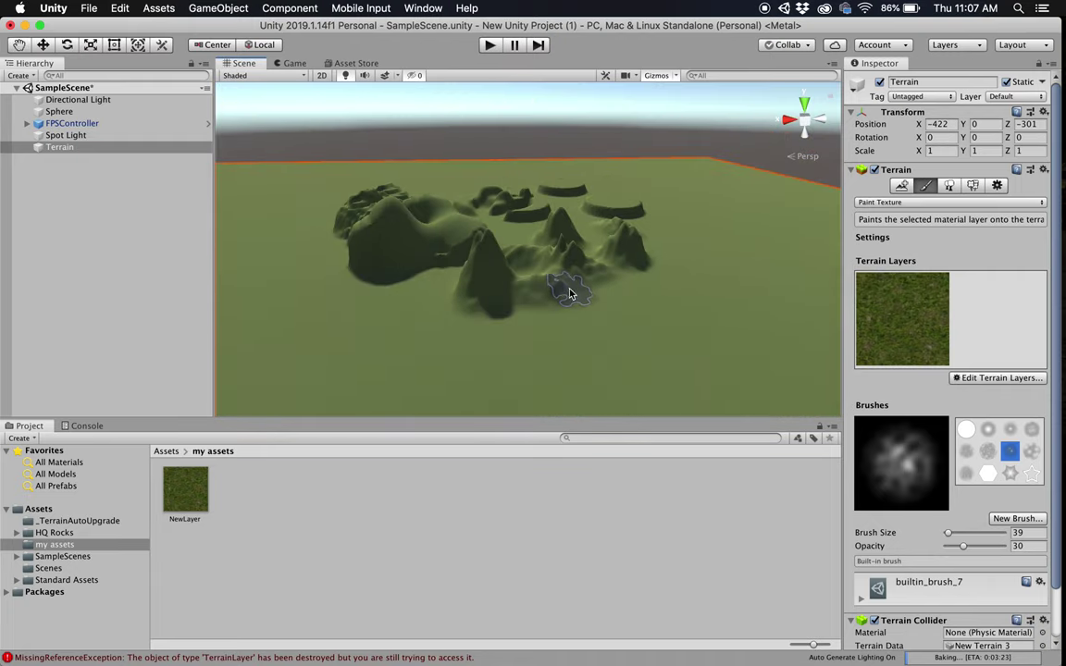
scroll(569, 295, "down", 3)
scroll(573, 291, "up", 10)
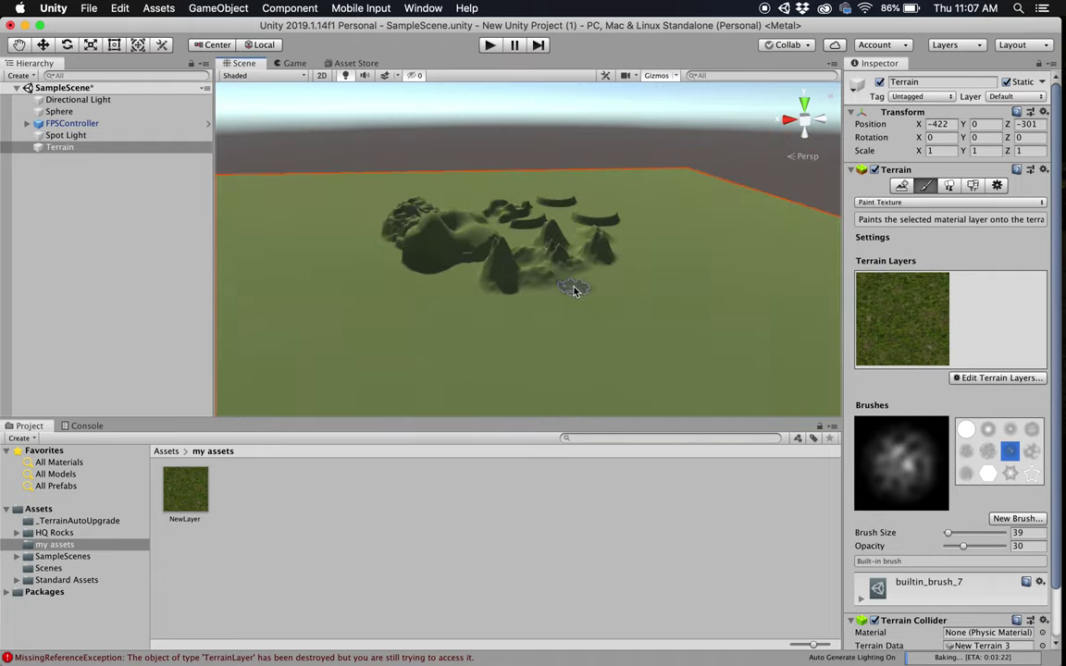
scroll(573, 289, "up", 5)
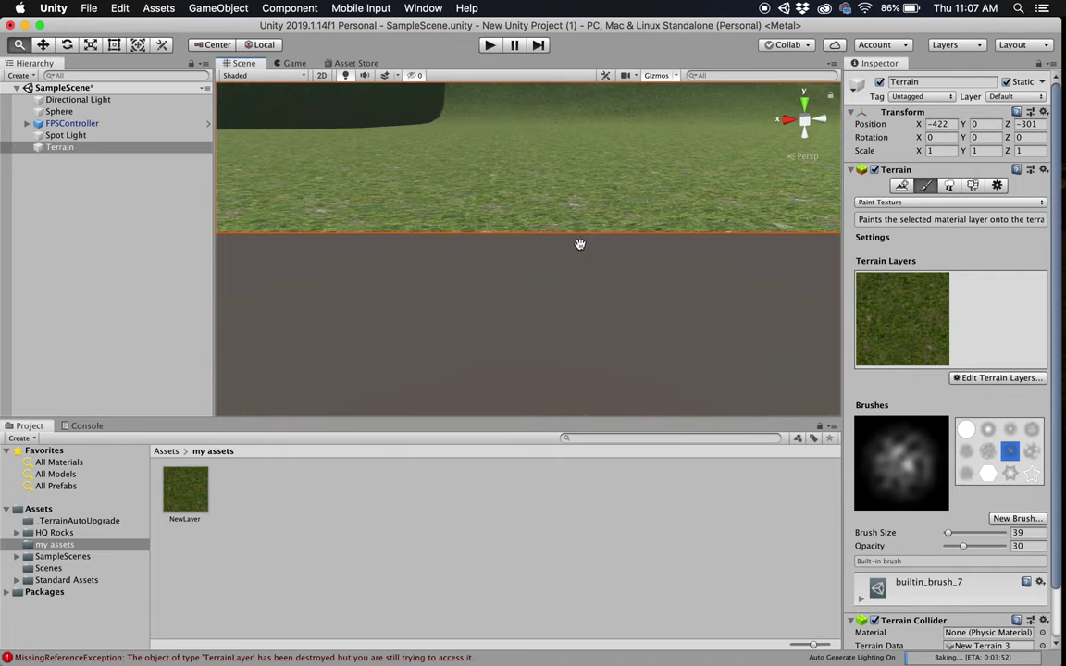
scroll(560, 285, "down", 5)
scroll(560, 286, "down", 5)
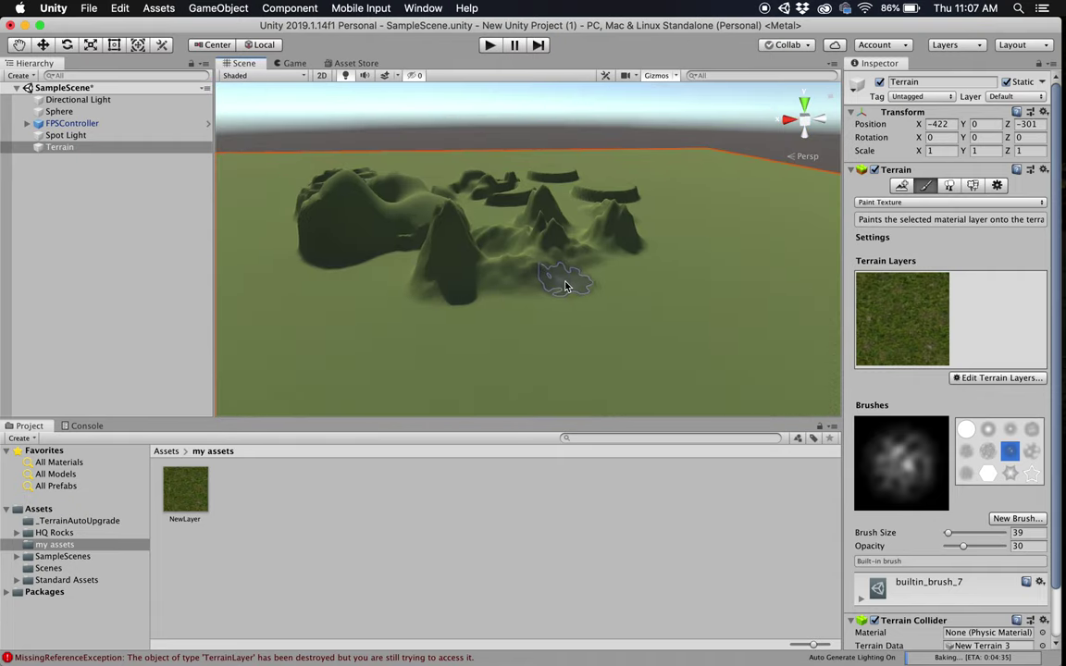
scroll(564, 285, "up", 5)
scroll(564, 282, "down", 5)
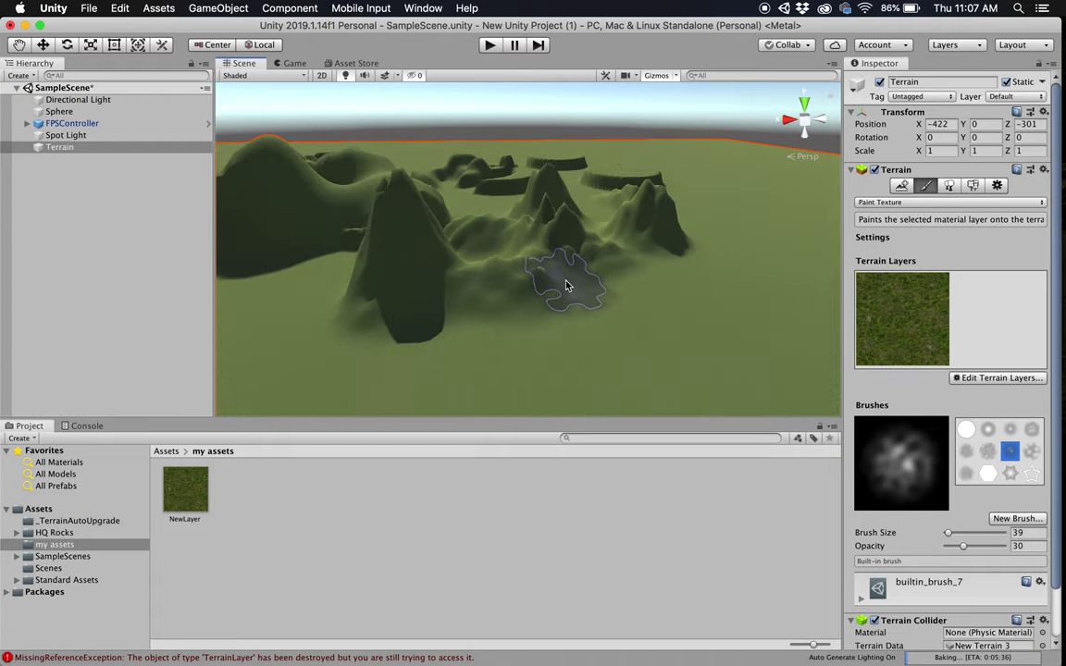
scroll(567, 287, "up", 4)
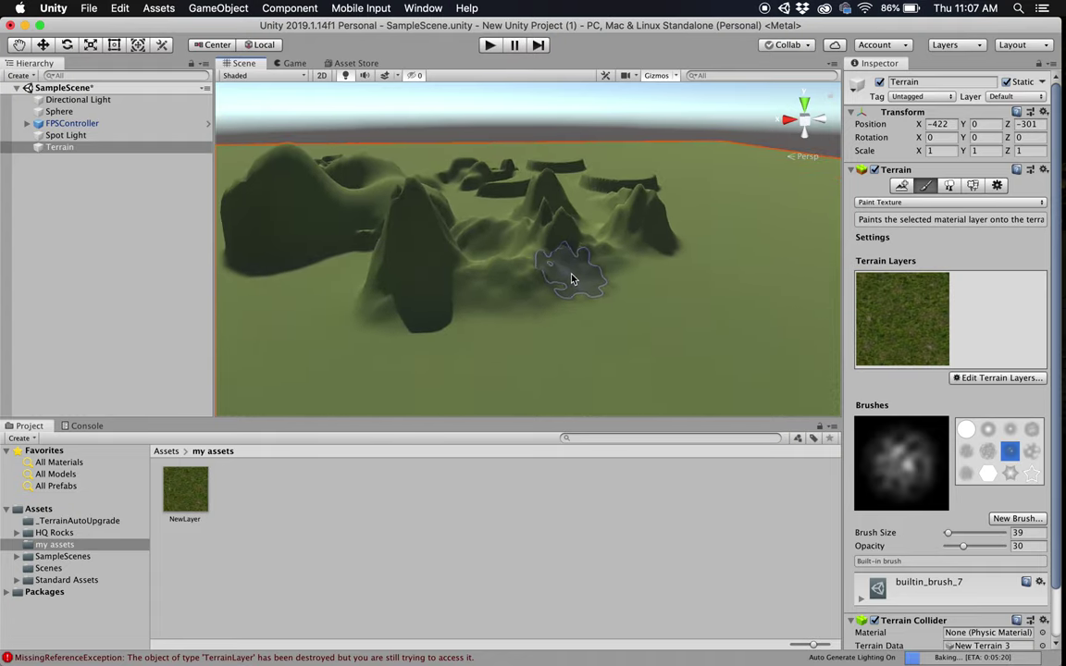
middle_click_drag(571, 278, 561, 295)
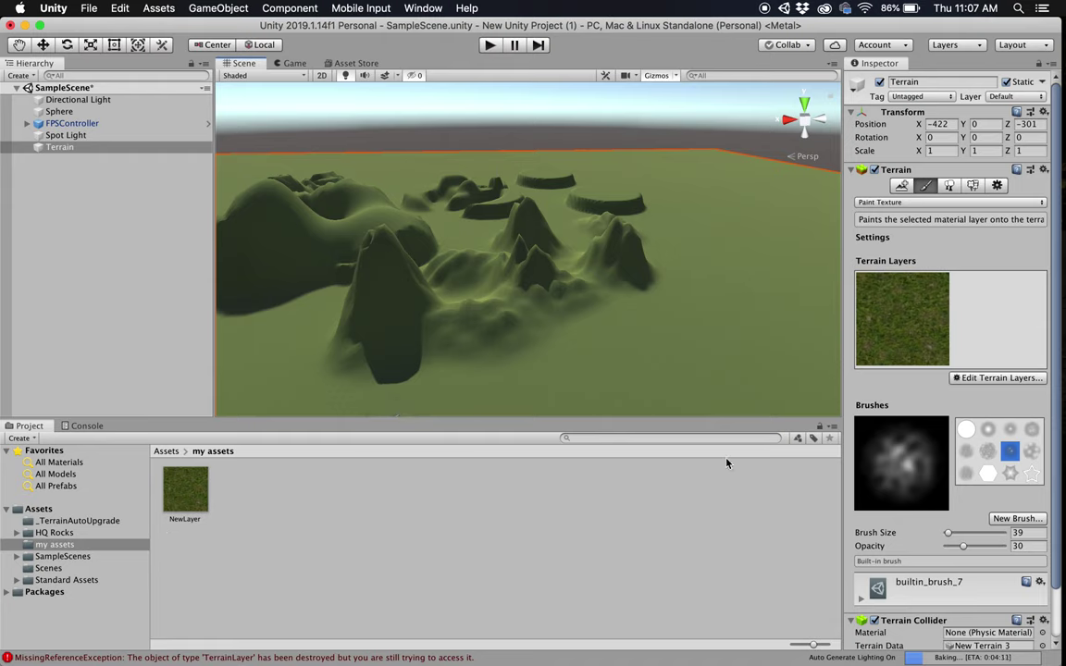
left_click(996, 378)
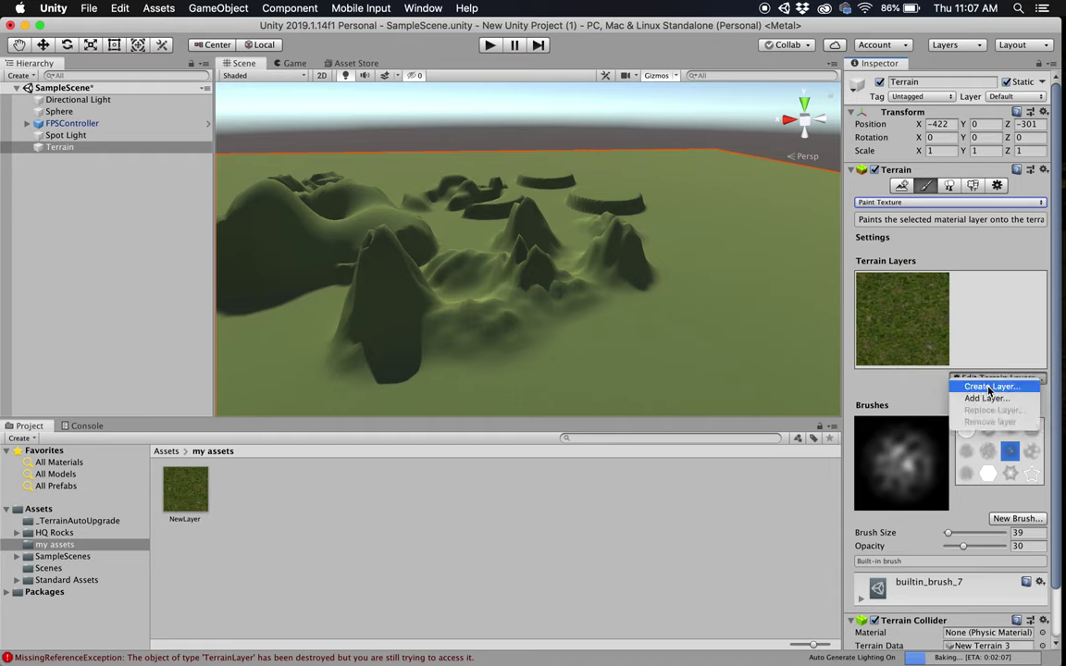
left_click(985, 398)
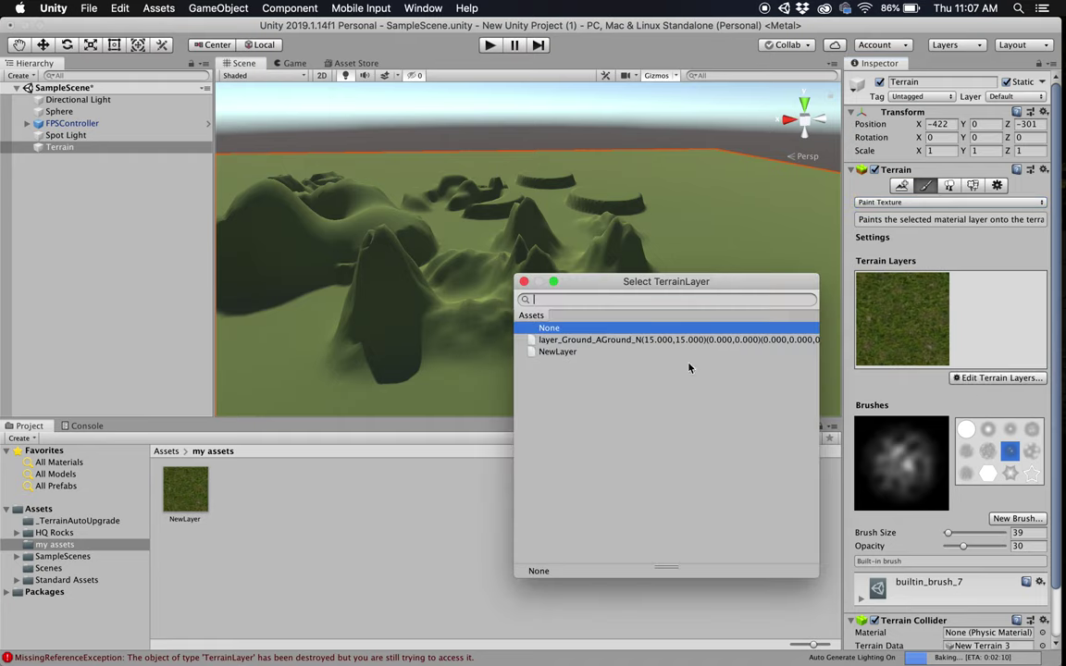
left_click(523, 281)
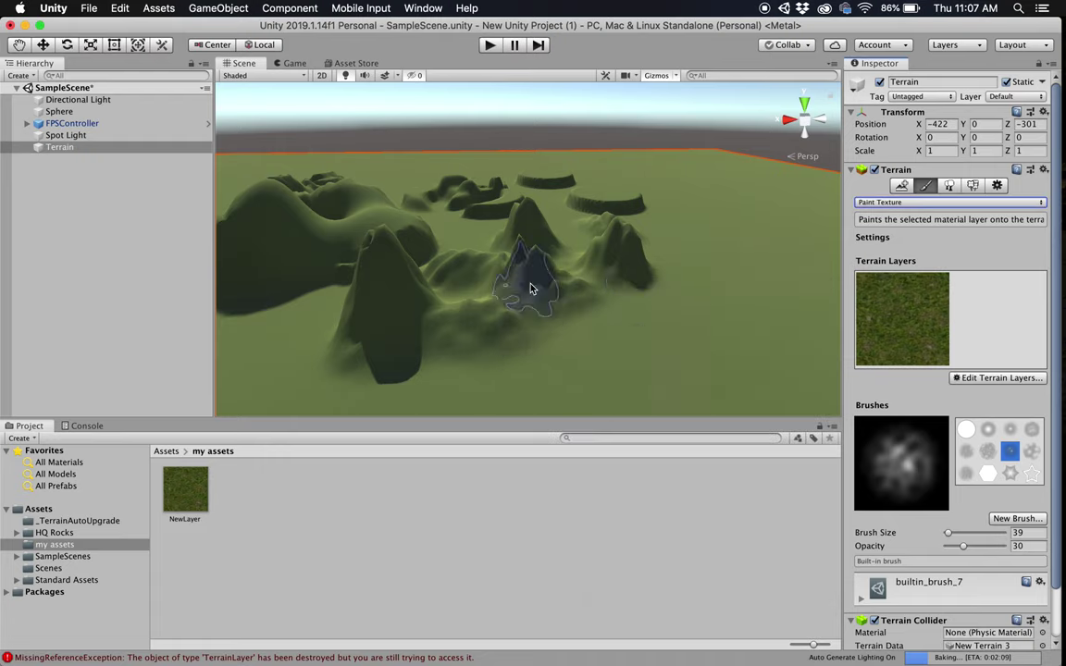
- Create a second terrain layer from the SandAlbedo texture
left_click(999, 377)
left_click(990, 386)
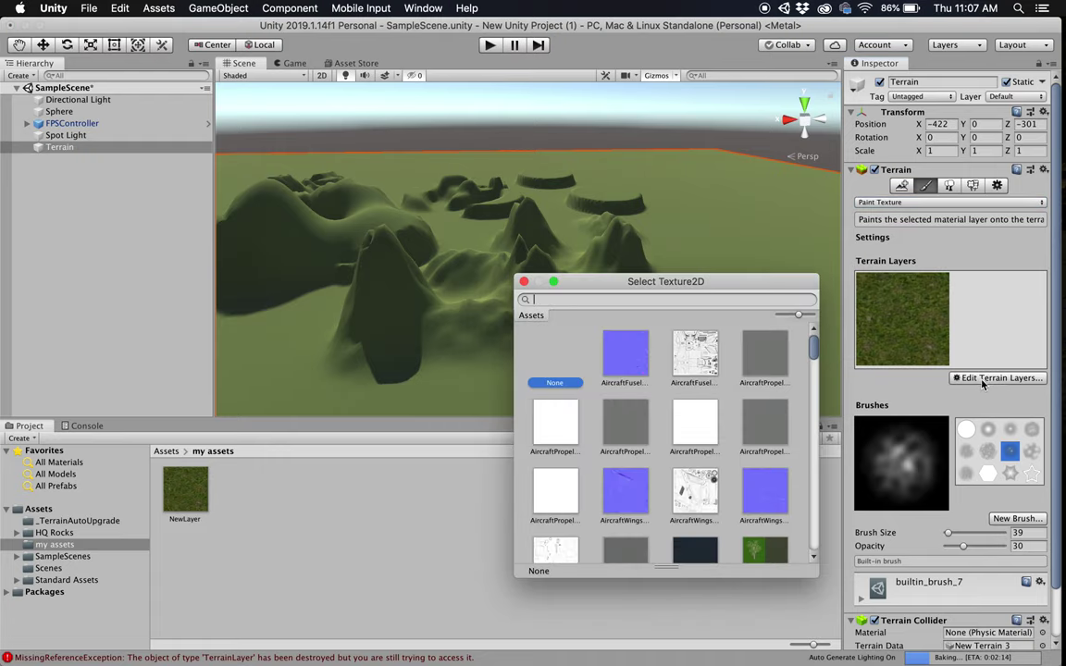
type("sand")
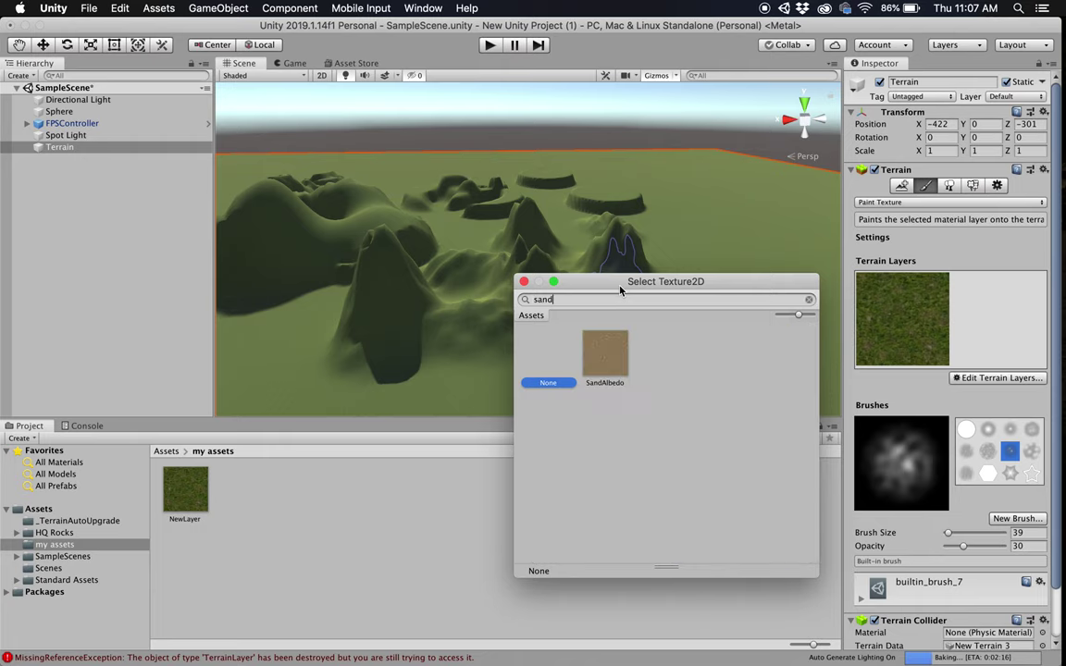
left_click(616, 348)
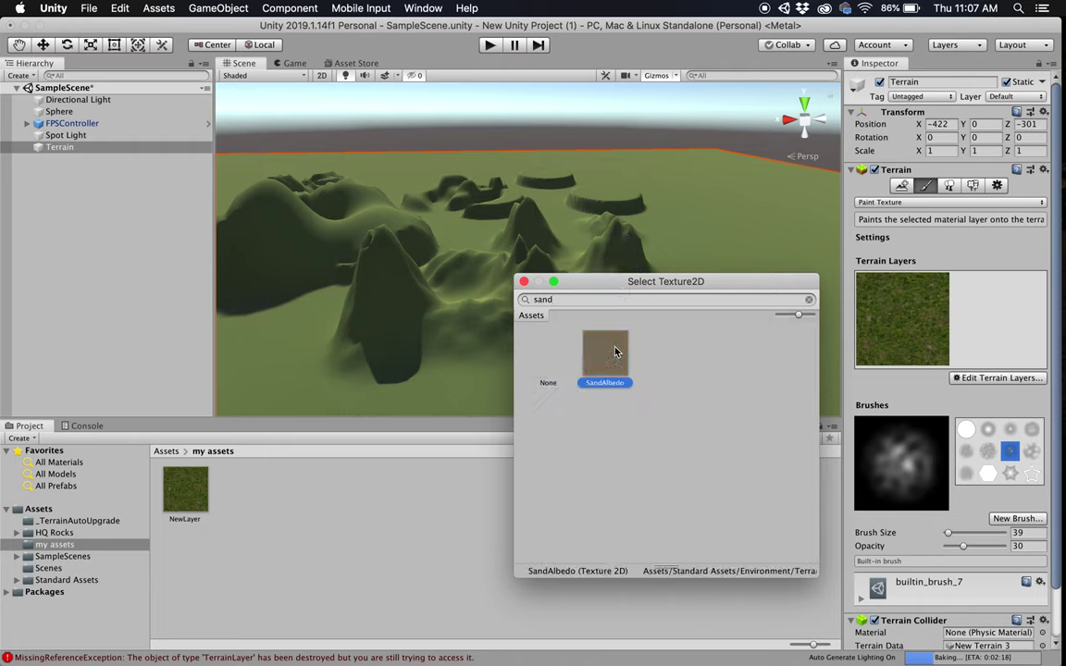
double_click(616, 350)
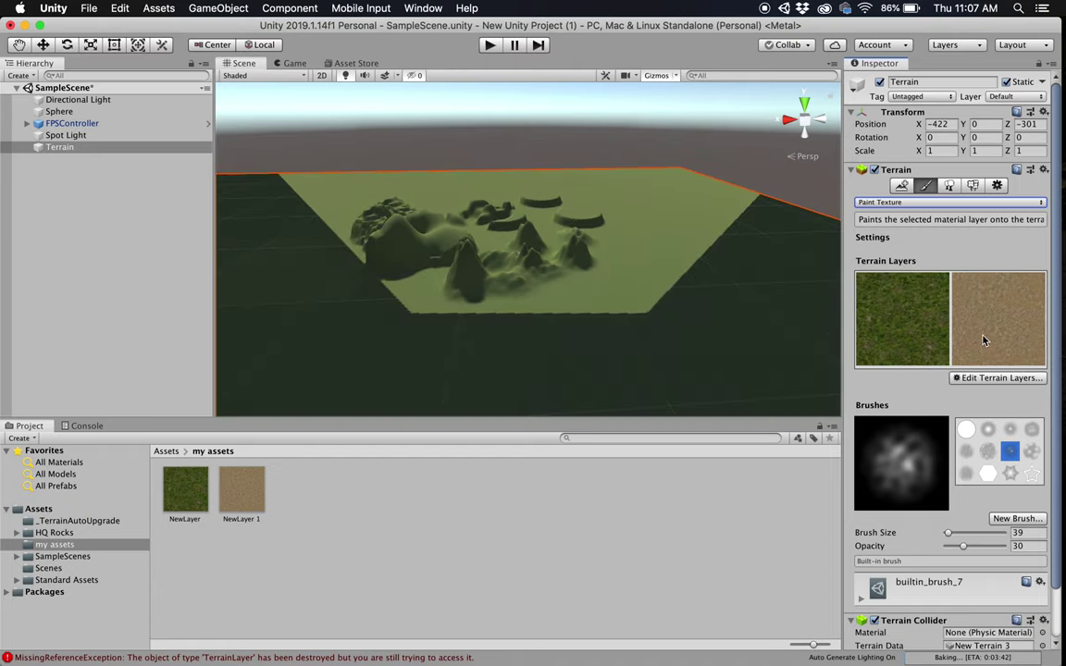
- Paint the sand layer along the front mountain ridge with the solid round brush at size 39 and opacity 30
scroll(832, 336, "up", 2)
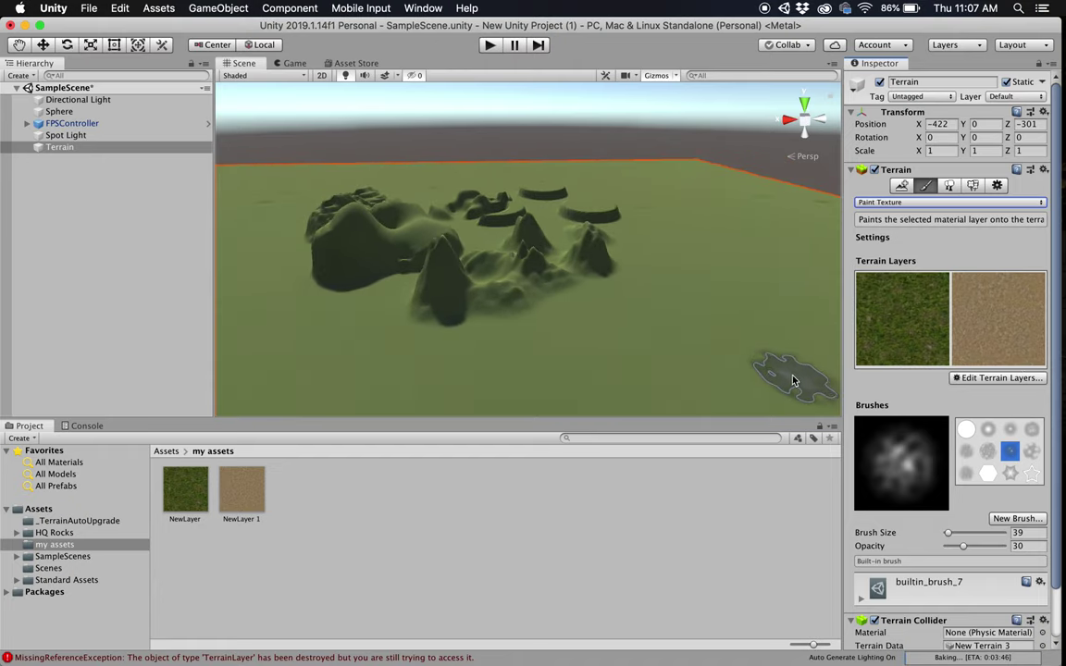
left_click(977, 322)
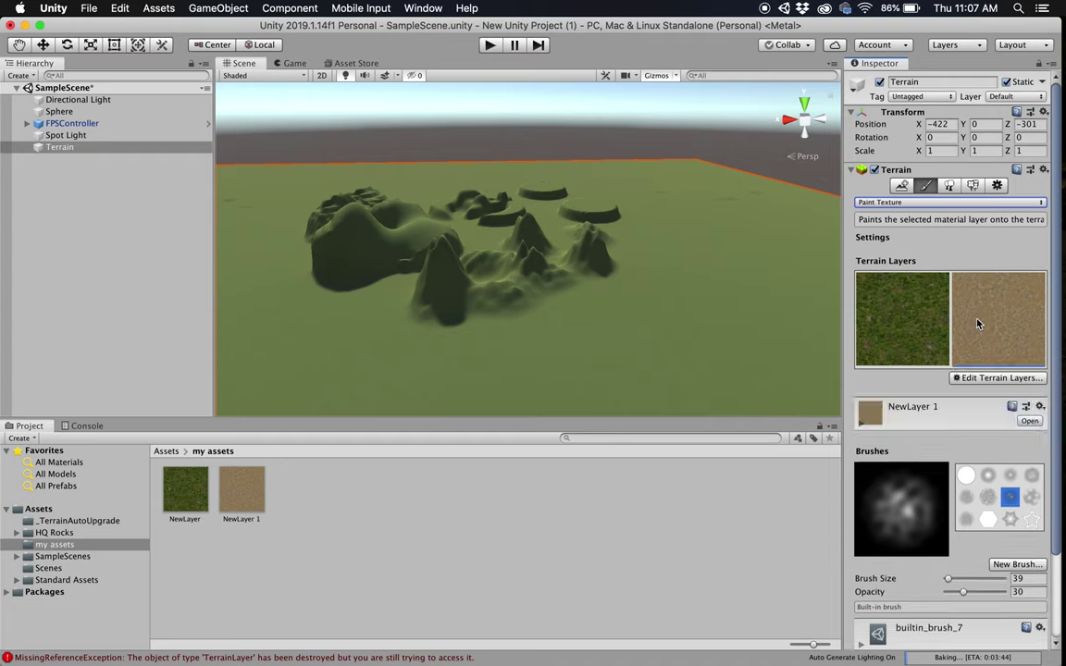
left_click(911, 324)
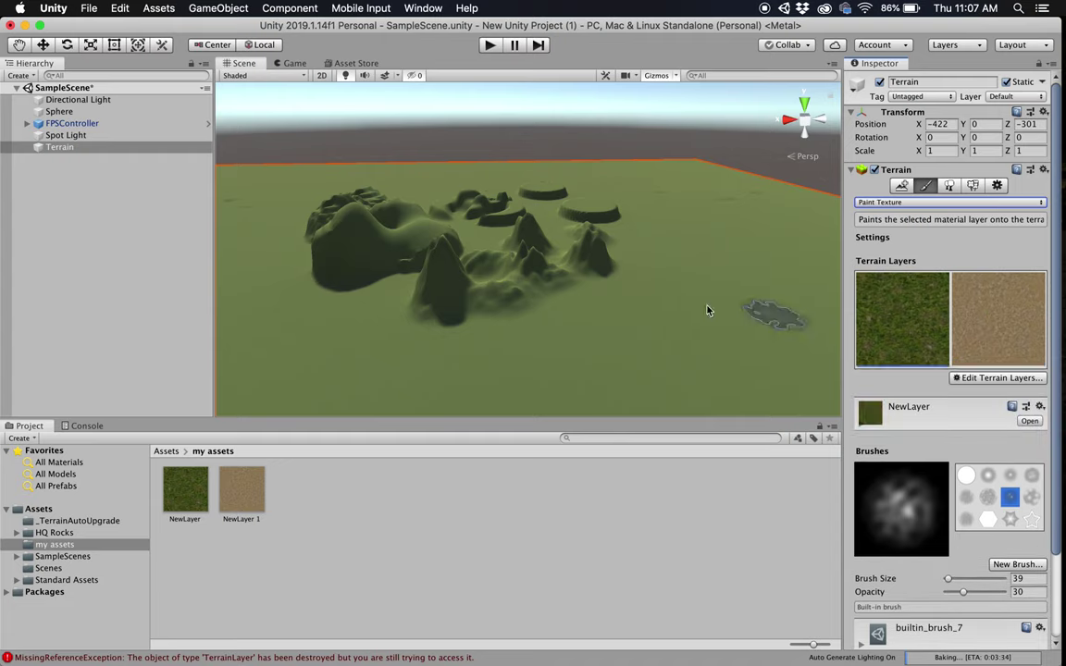
left_click(980, 323)
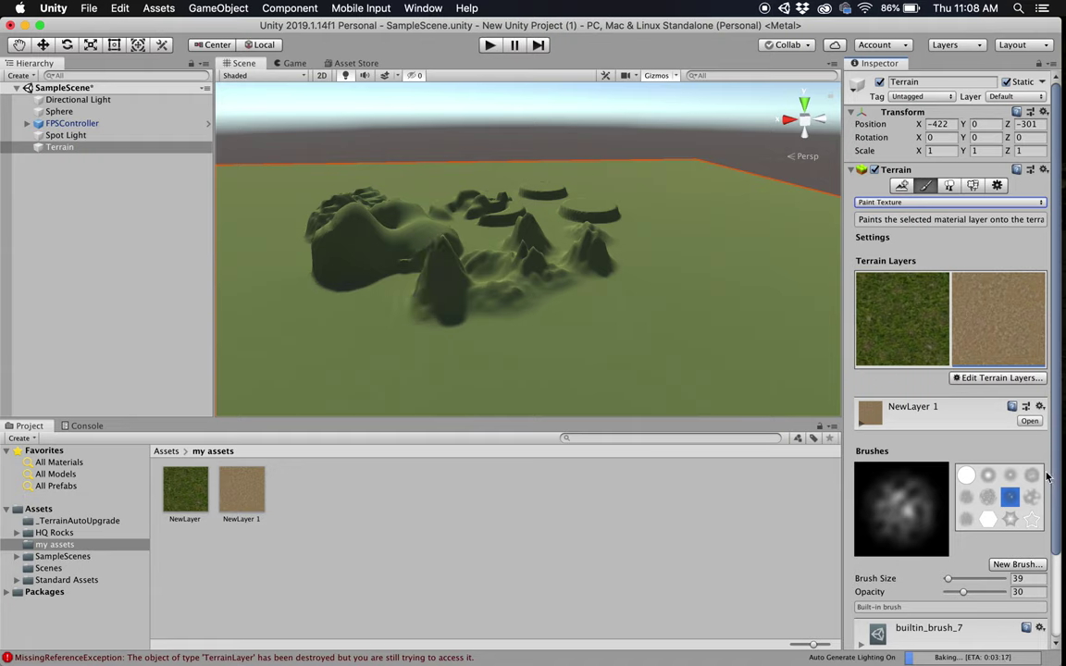
left_click(966, 476)
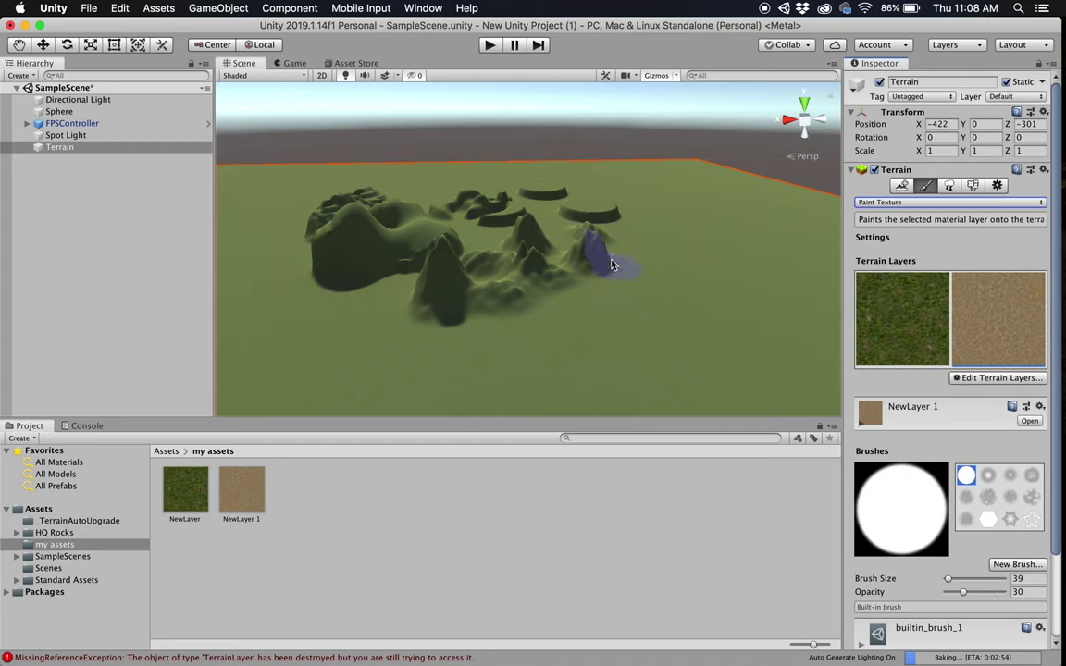
mouse_move(613, 264)
left_mouse_down()
mouse_move(481, 296)
mouse_move(434, 282)
left_mouse_up()
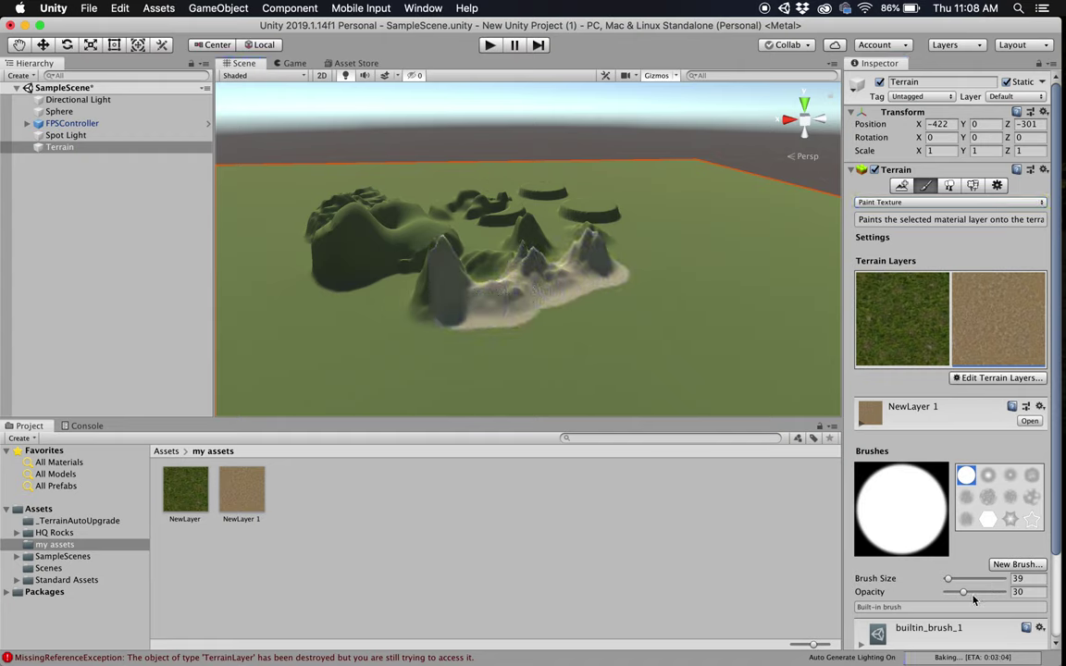
- Set the brush opacity to 100 and paint sand over the front ridge and the flat ground beside it
left_click_drag(966, 592, 1008, 592)
mouse_move(541, 303)
left_mouse_down()
mouse_move(645, 330)
mouse_move(675, 281)
mouse_move(567, 321)
mouse_move(618, 319)
mouse_move(622, 288)
mouse_move(601, 266)
mouse_move(666, 348)
left_mouse_up()
scroll(668, 348, "up", 10)
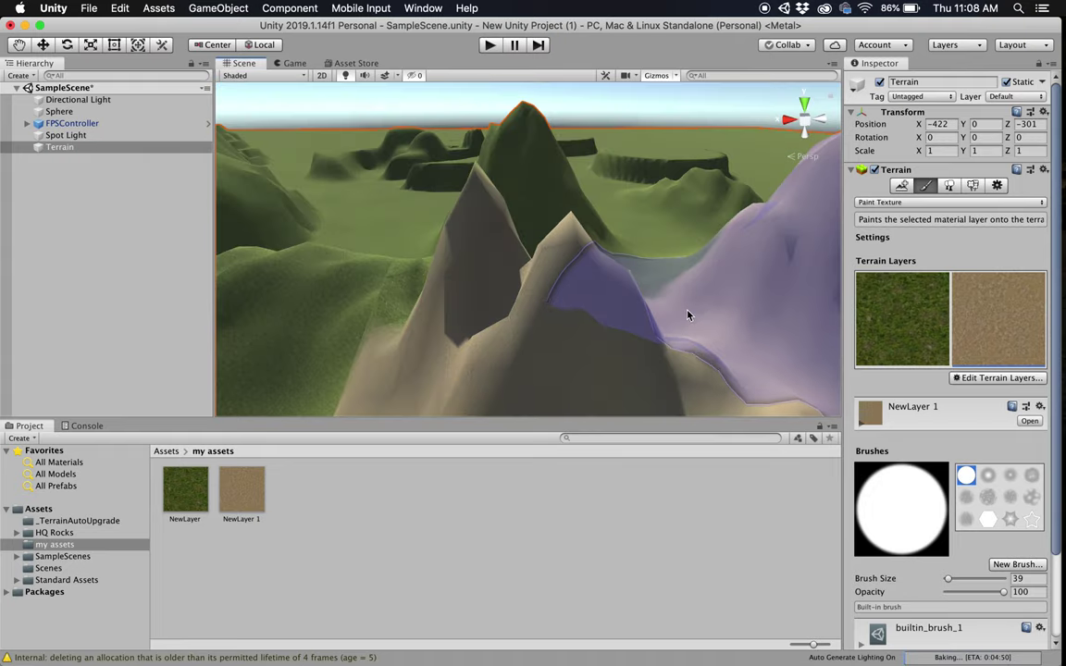
scroll(690, 309, "up", 5)
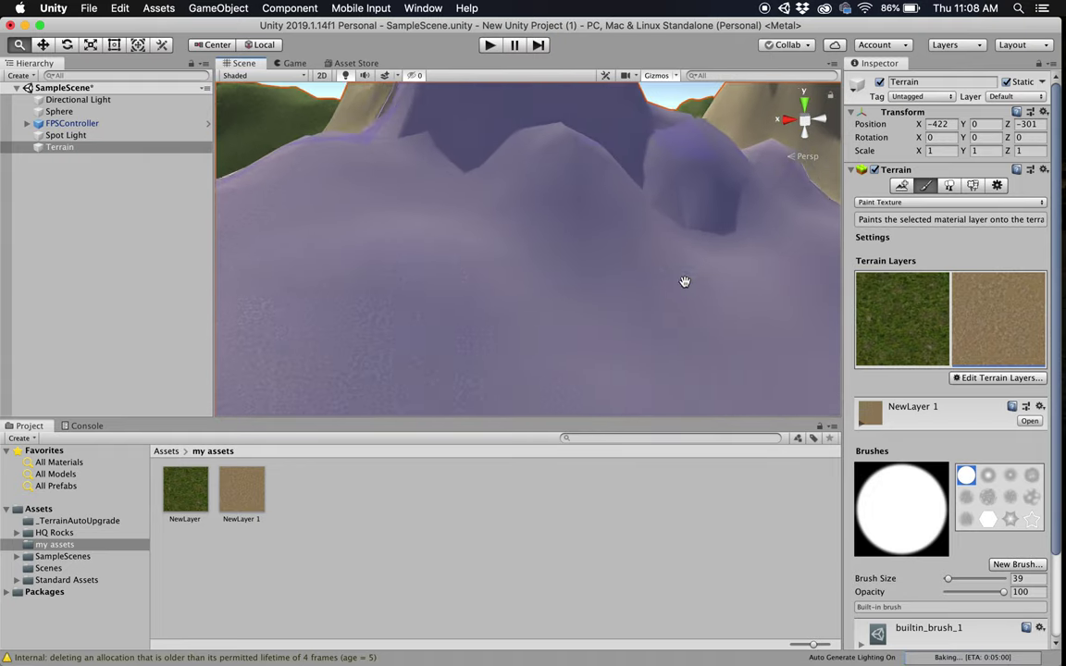
scroll(648, 323, "down", 8)
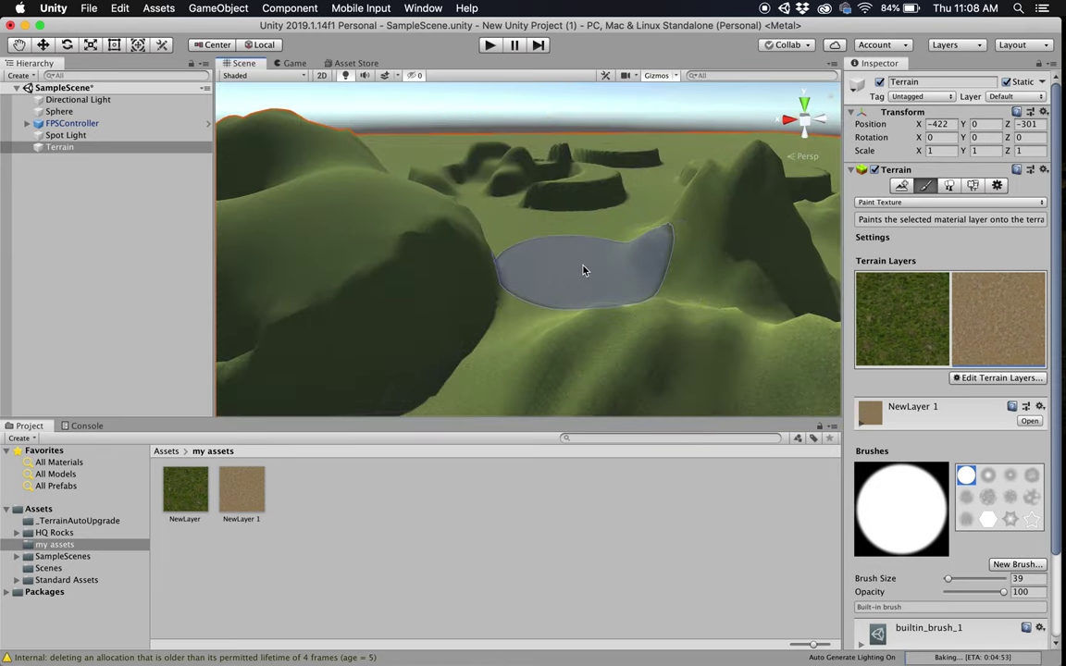
scroll(592, 278, "up", 4)
scroll(540, 273, "down", 15)
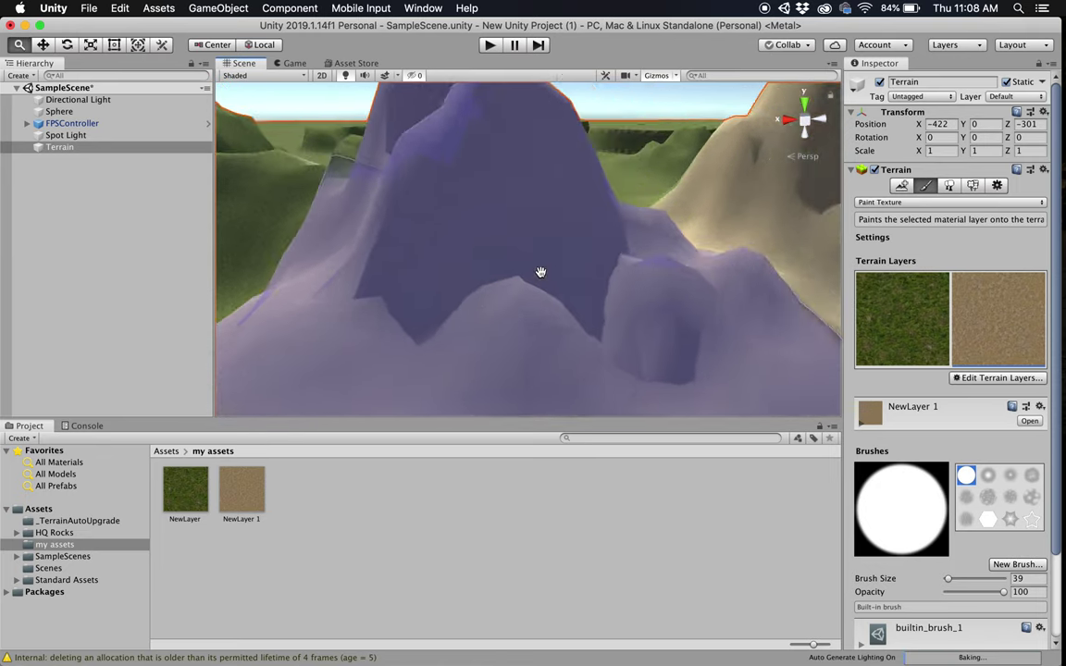
- Extend the sand across the mountains behind the front ridge and fill the grassy gaps between them
mouse_move(571, 281)
left_mouse_down("alt")
mouse_move(595, 288)
mouse_move(597, 395)
mouse_move(580, 230)
mouse_move(580, 352)
mouse_move(557, 231)
mouse_move(571, 212)
mouse_move(588, 305)
left_mouse_up("alt")
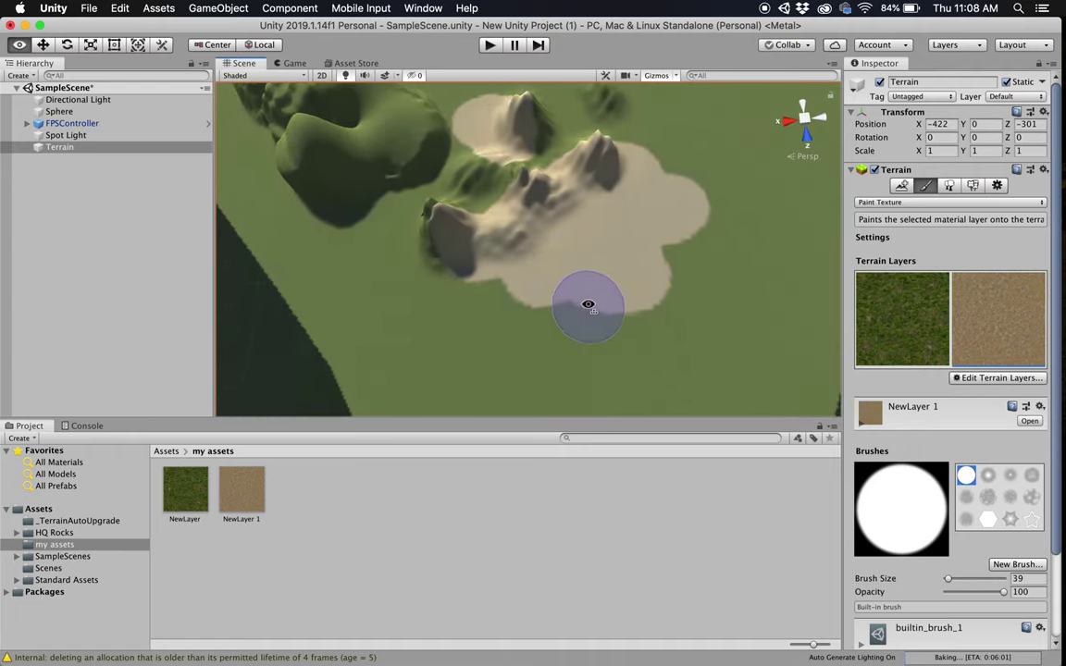
left_click(486, 185)
mouse_move(518, 178)
left_mouse_down()
mouse_move(463, 218)
mouse_move(475, 241)
mouse_move(542, 145)
mouse_move(667, 173)
left_mouse_up()
left_click_drag(634, 219, 619, 263, "alt")
left_click(583, 198)
mouse_move(581, 197)
left_mouse_down()
mouse_move(604, 221)
mouse_move(540, 209)
mouse_move(530, 193)
left_mouse_up()
- Inspect the painted sand up close, run the scene to check the player's starting view, and stop the playback
scroll(646, 249, "up", 10)
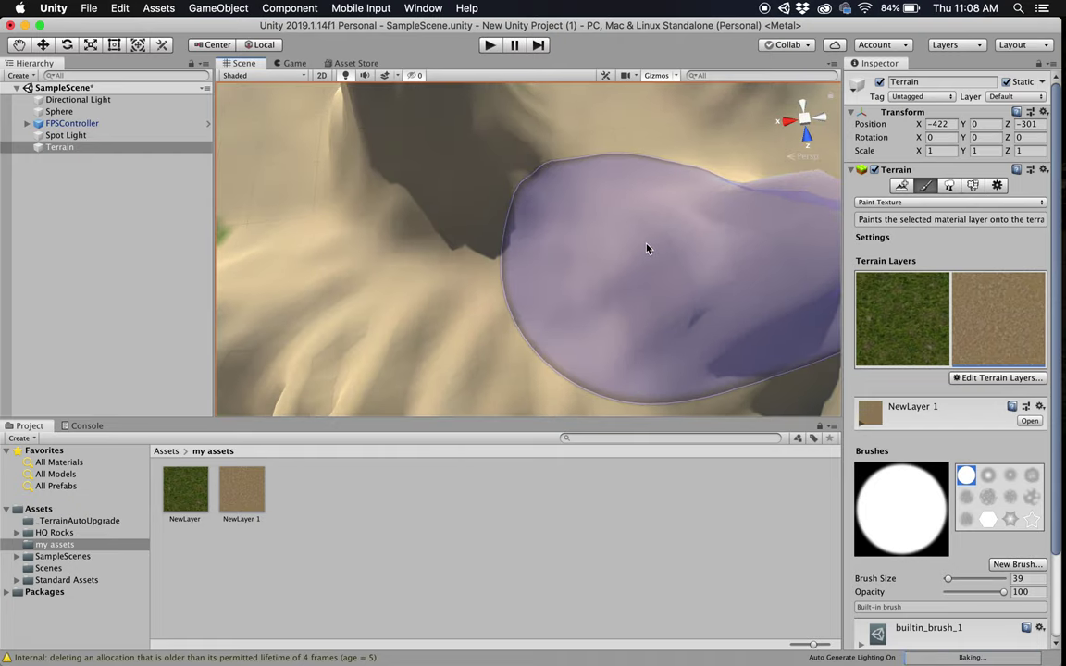
scroll(646, 249, "down", 5)
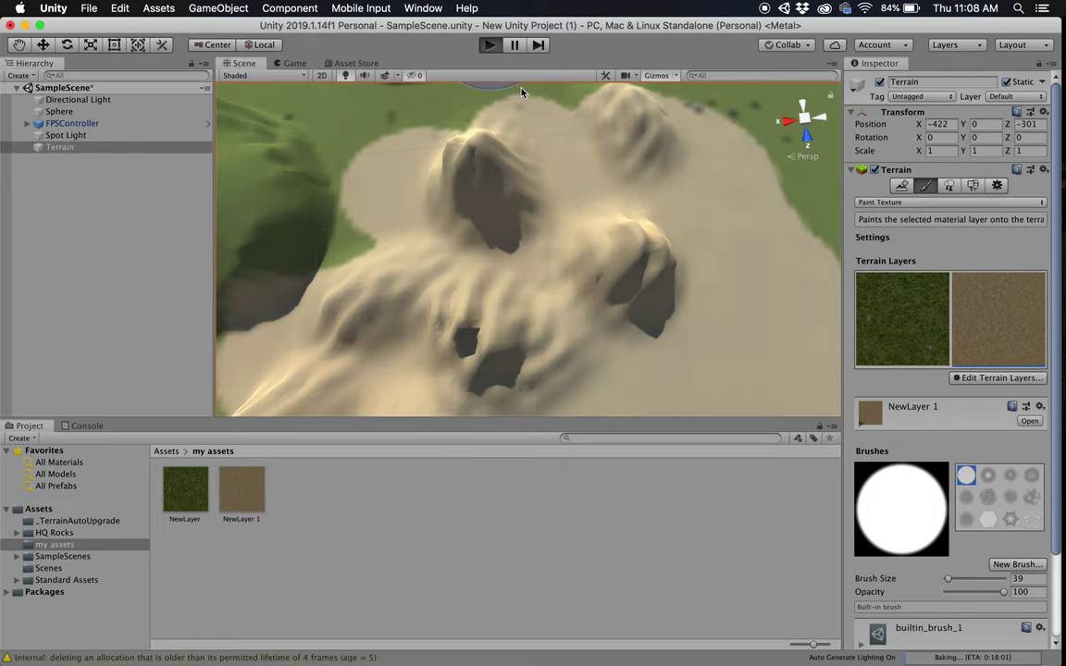
left_click(489, 45)
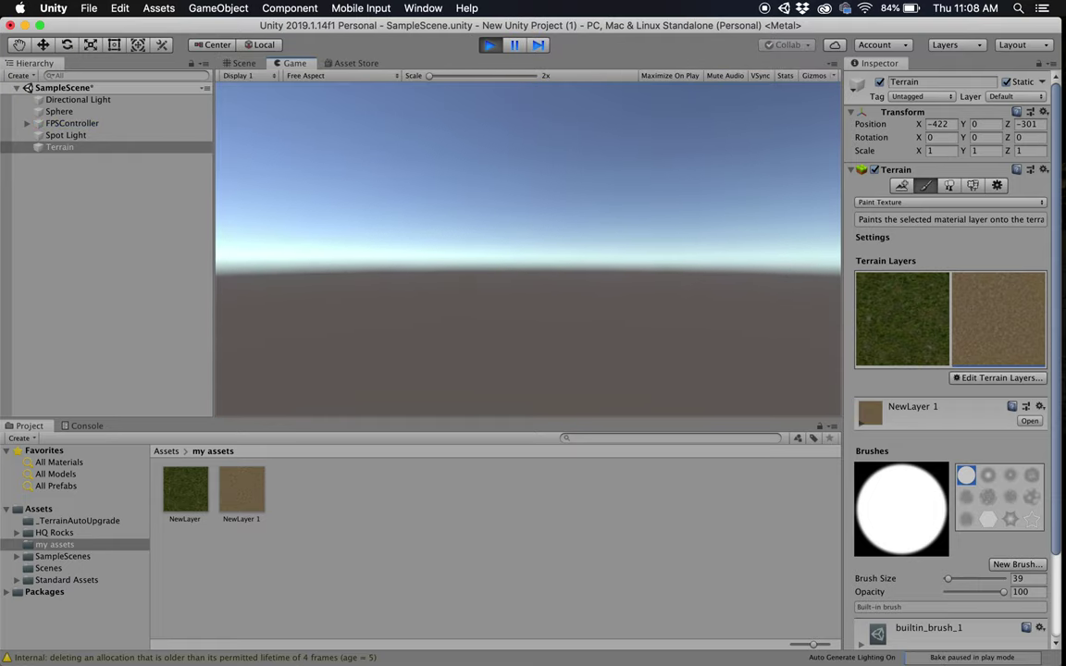
key("Escape")
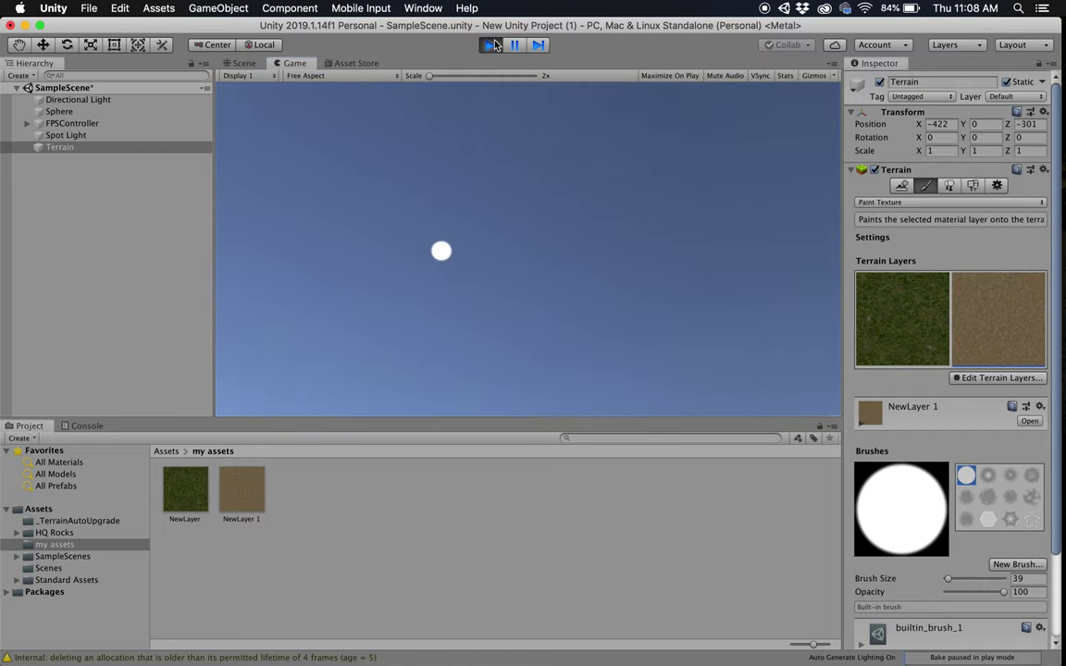
left_click(491, 45)
- Locate the Sphere in the scene and lower the raised terrain covering it with the Raise or Lower Terrain tool
key("f")
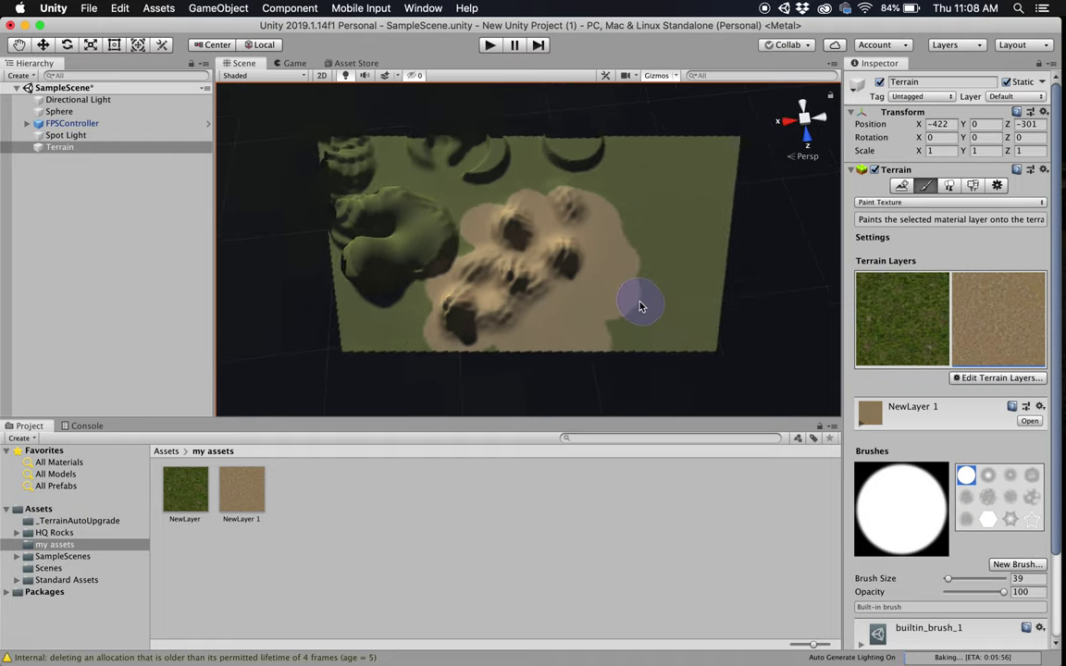
double_click(42, 112)
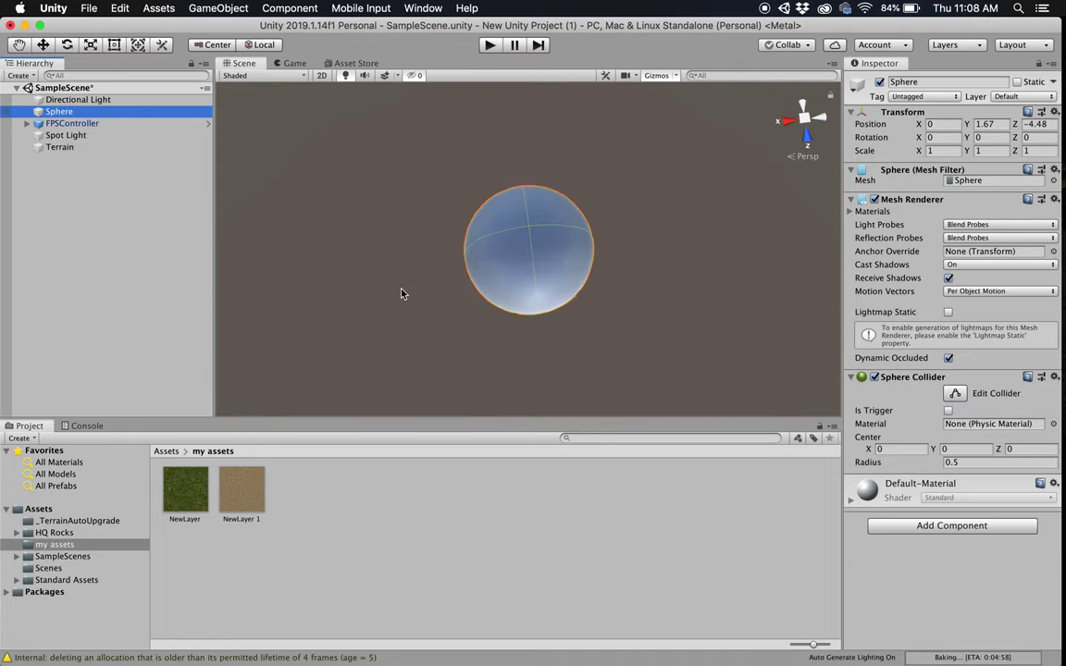
scroll(392, 296, "down", 10)
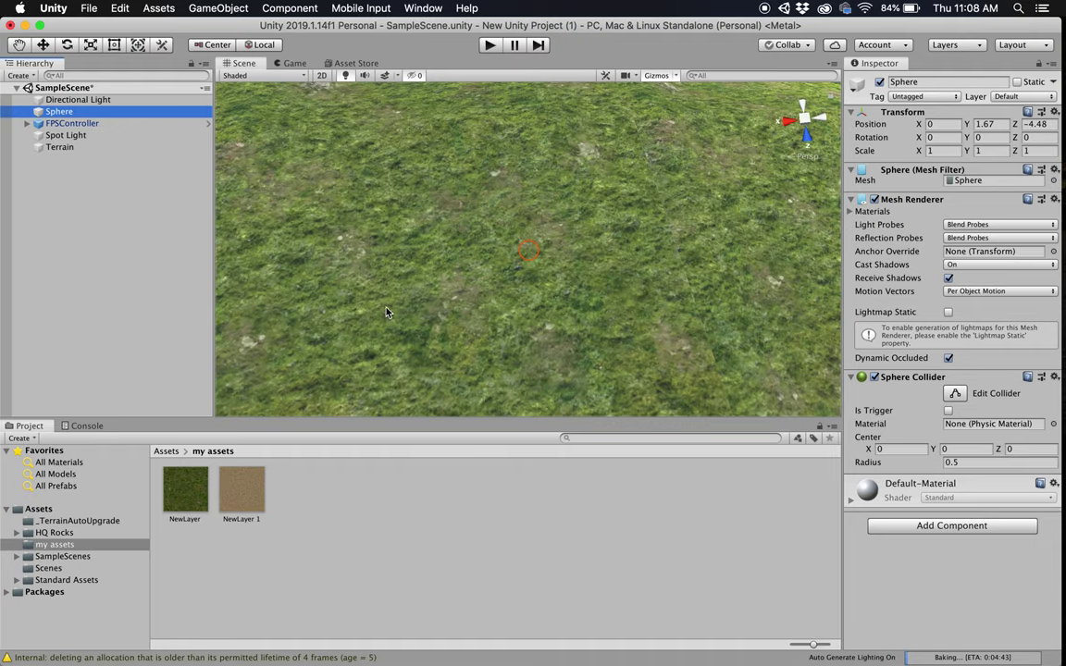
scroll(386, 313, "down", 10)
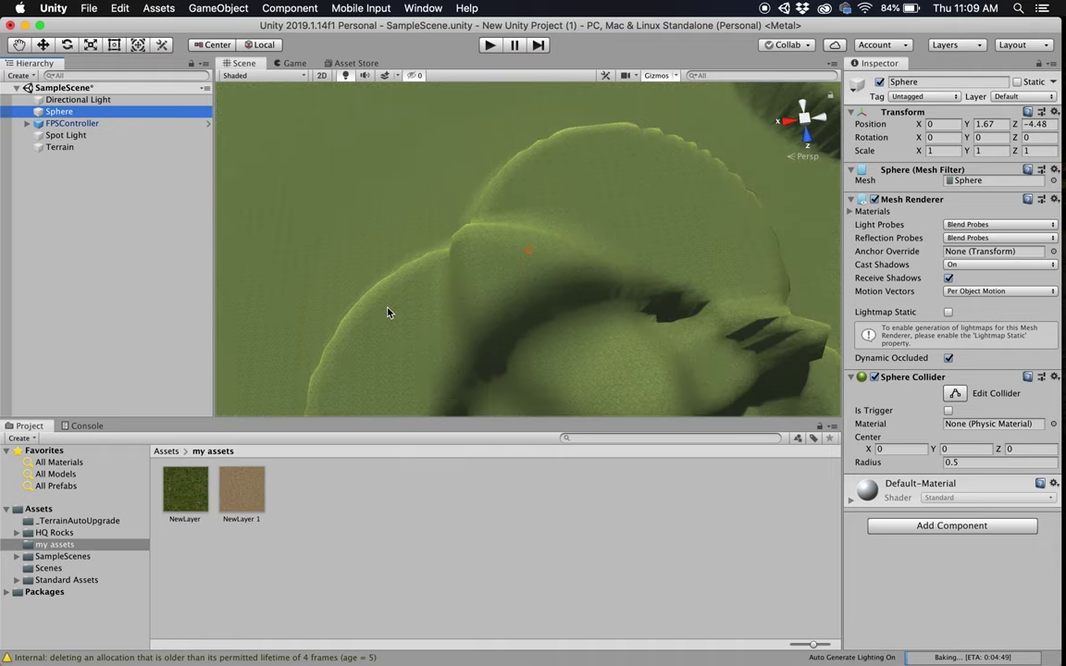
scroll(387, 313, "down", 10)
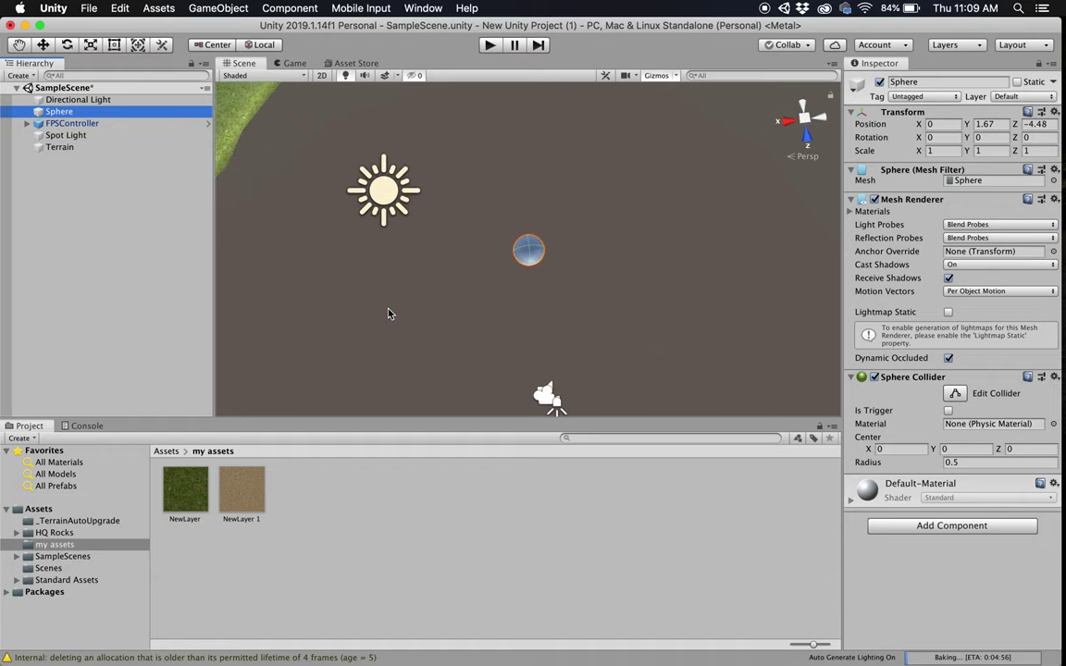
scroll(388, 313, "down", 10)
scroll(366, 309, "down", 3)
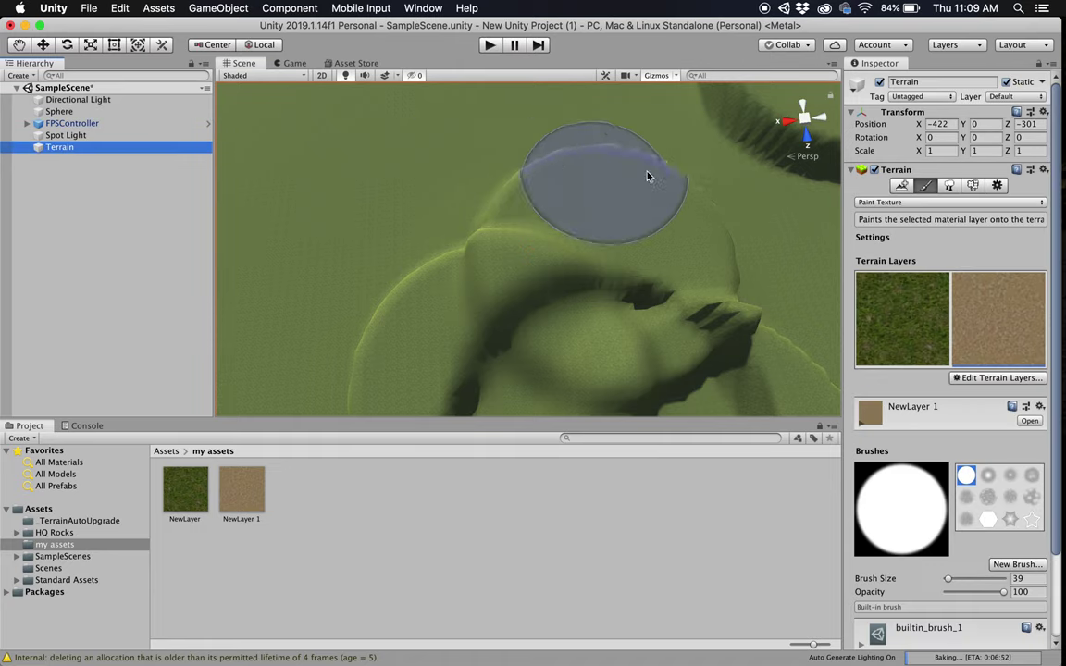
left_click(930, 202)
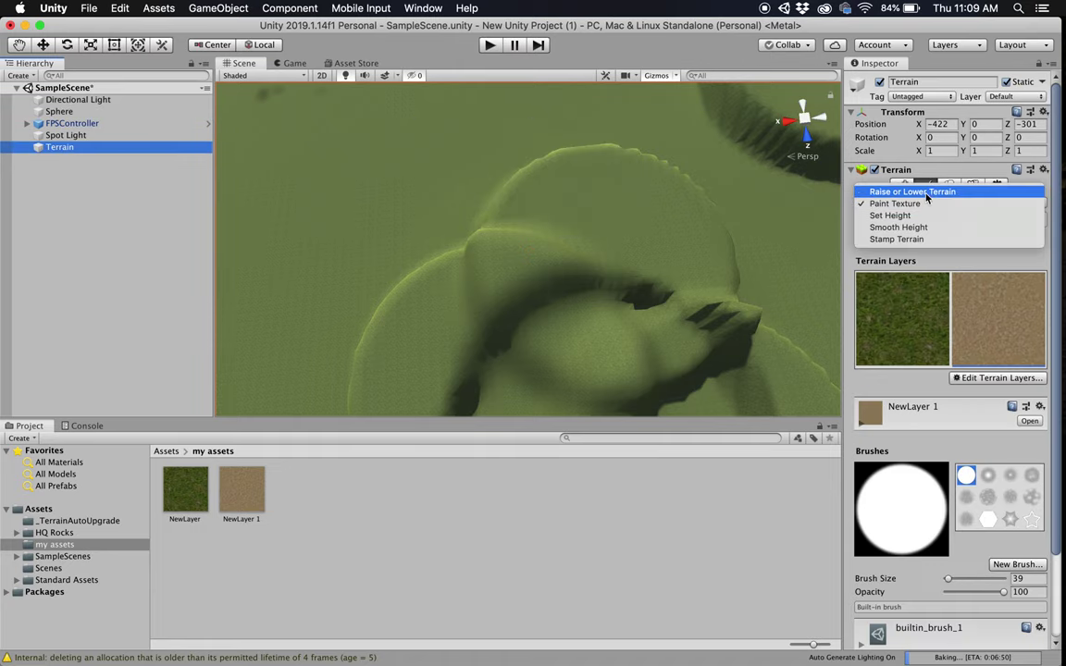
left_click(926, 193)
left_click_drag(557, 244, 552, 275, "shift")
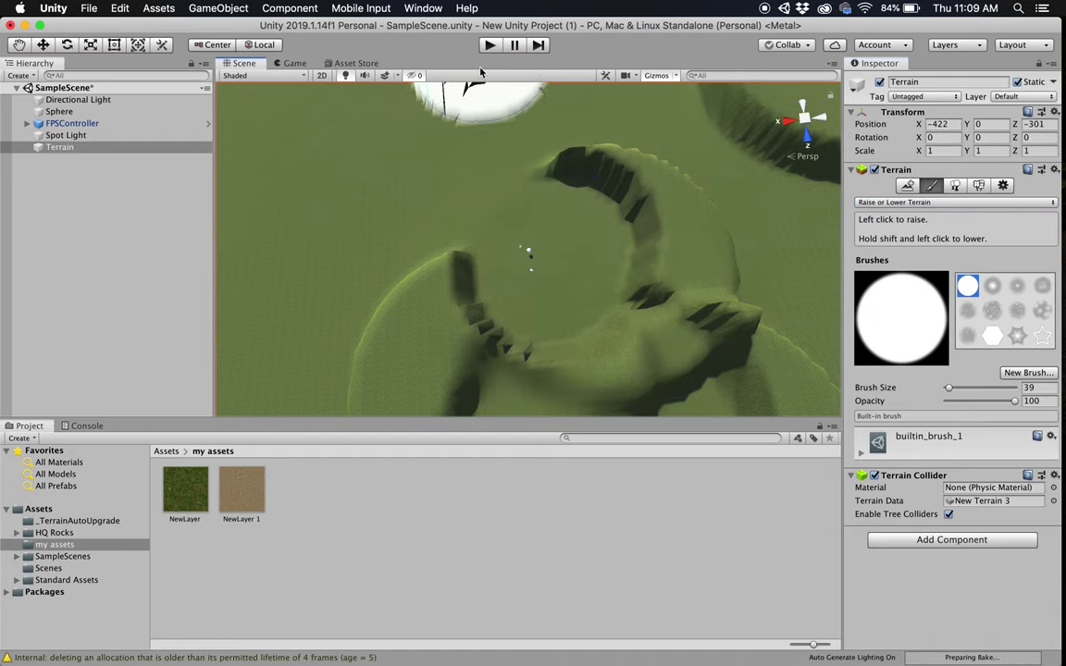
- Run the scene, walk the player around the cleared area, past the Sphere and along the grassy ridges, and stop the playback
left_click(490, 44)
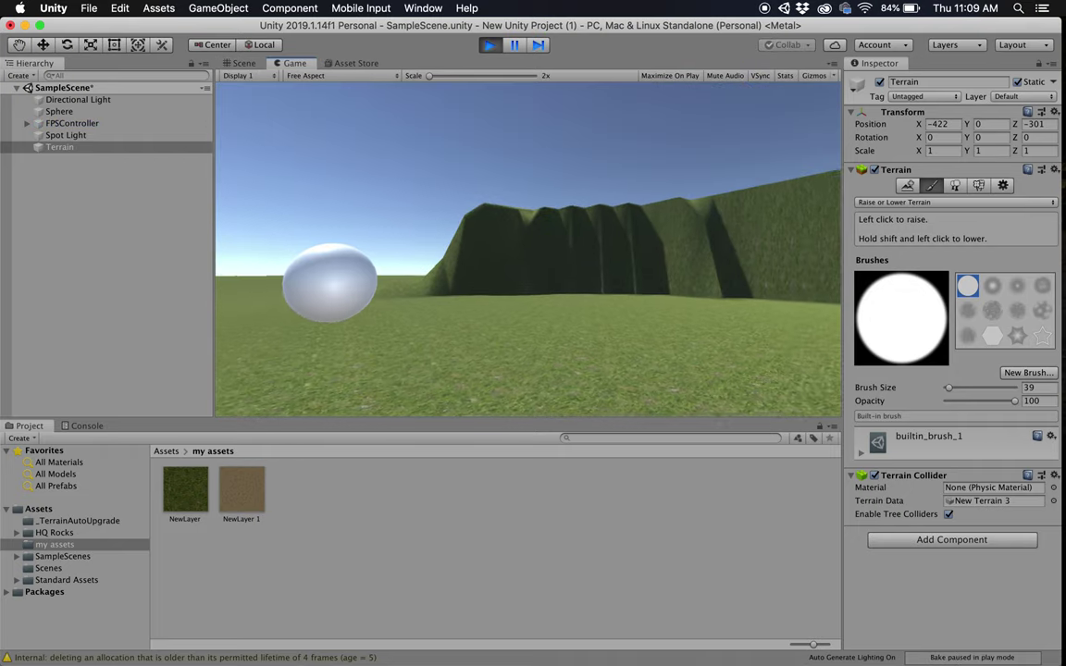
key("w")
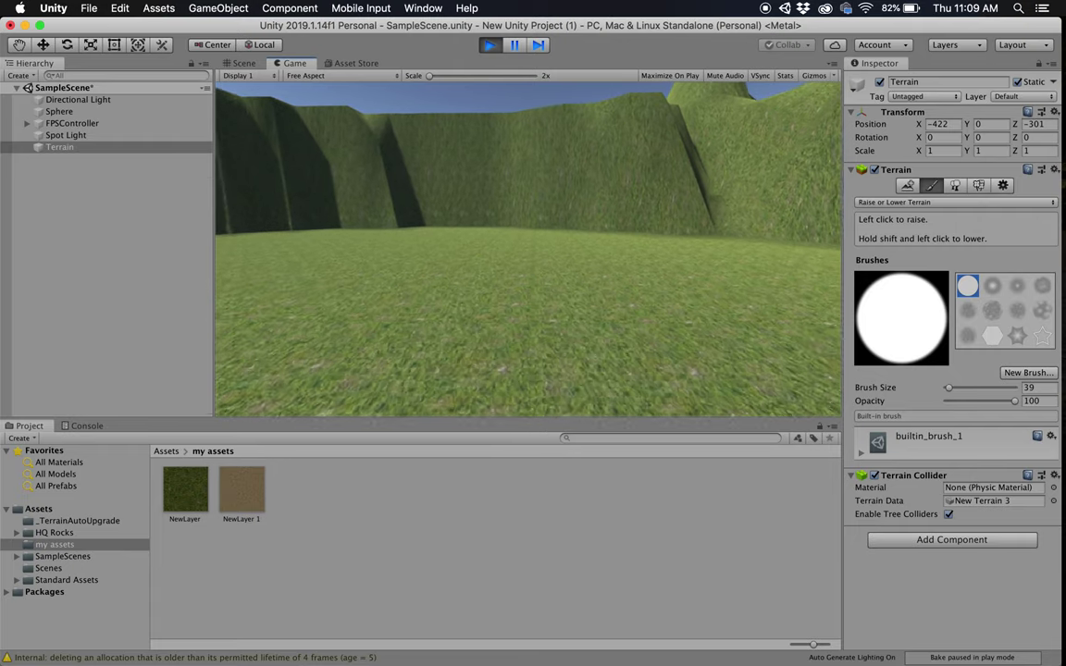
key("w")
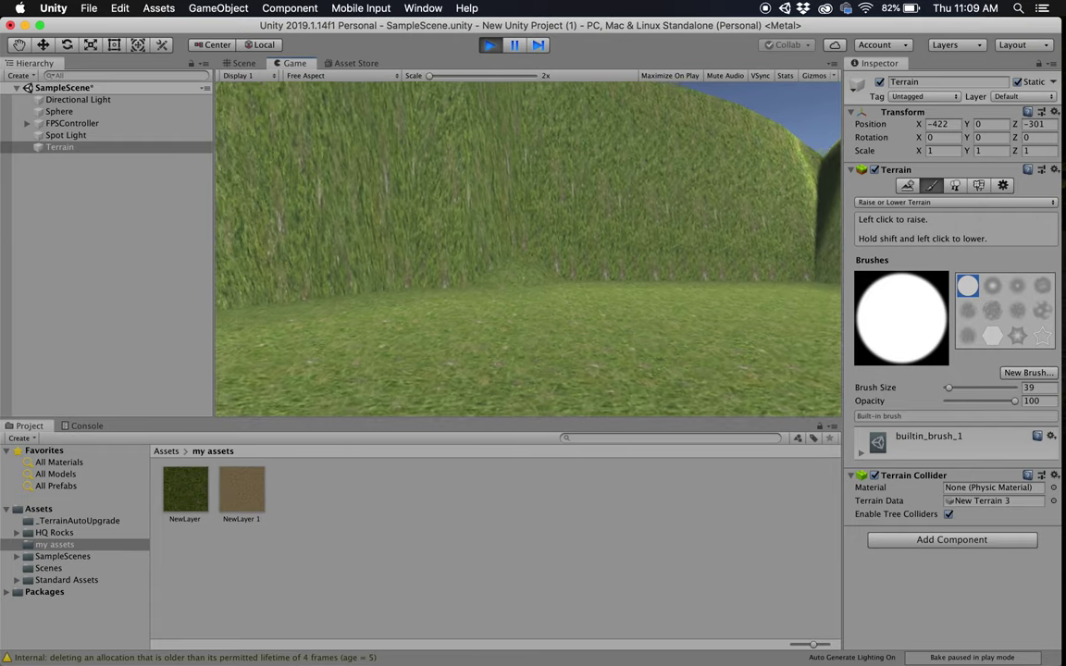
key("w")
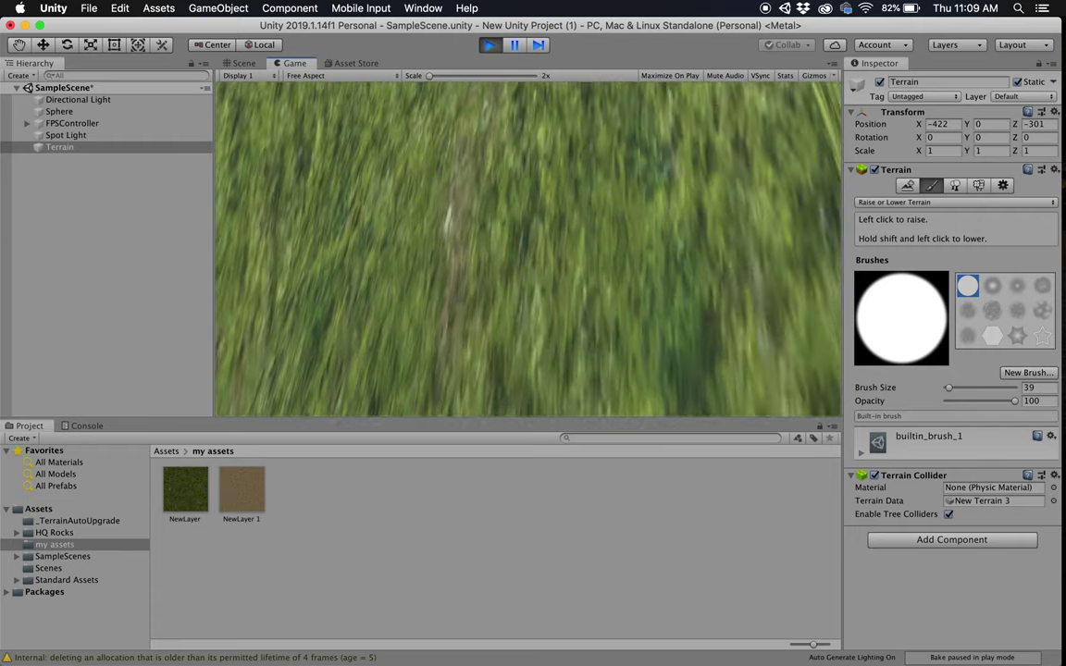
key("w")
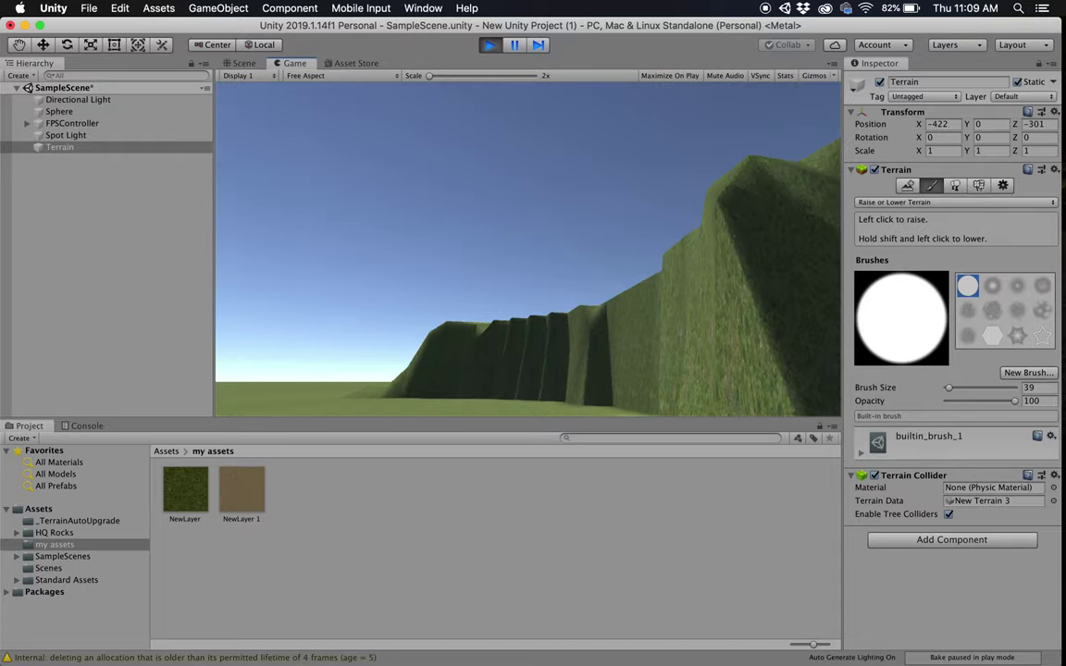
key("w")
key("w")
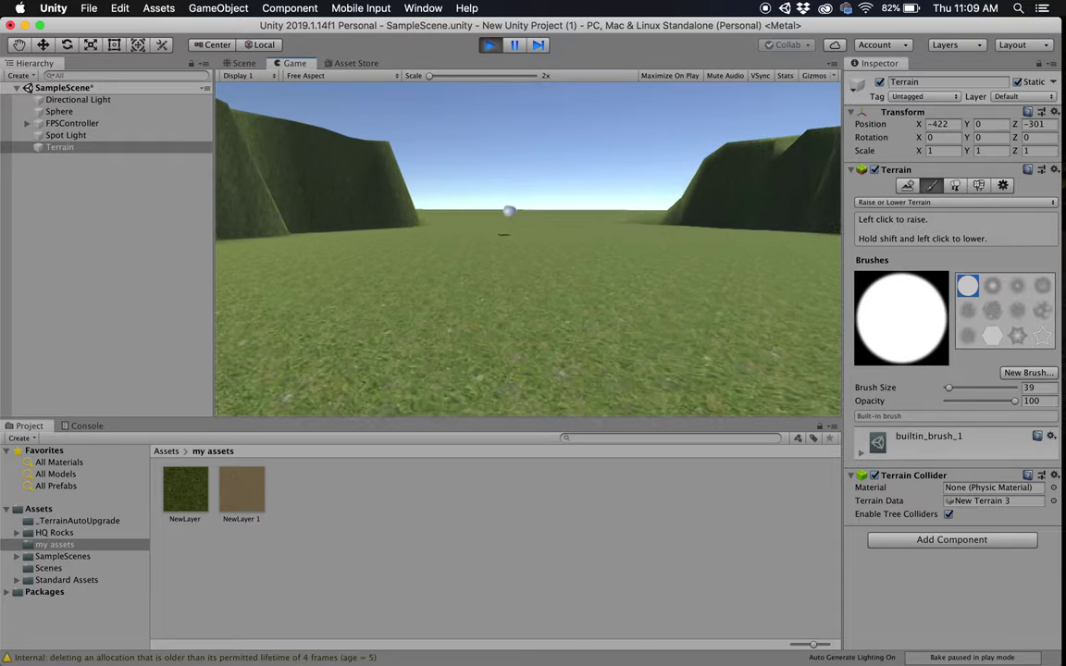
key("w")
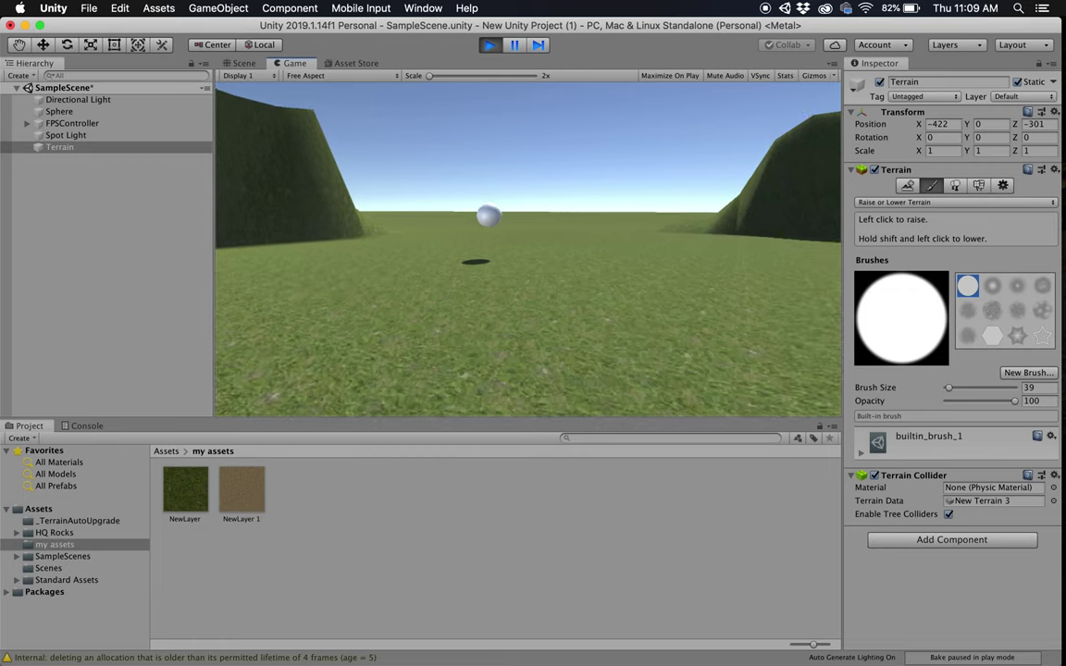
key("w")
key("w")
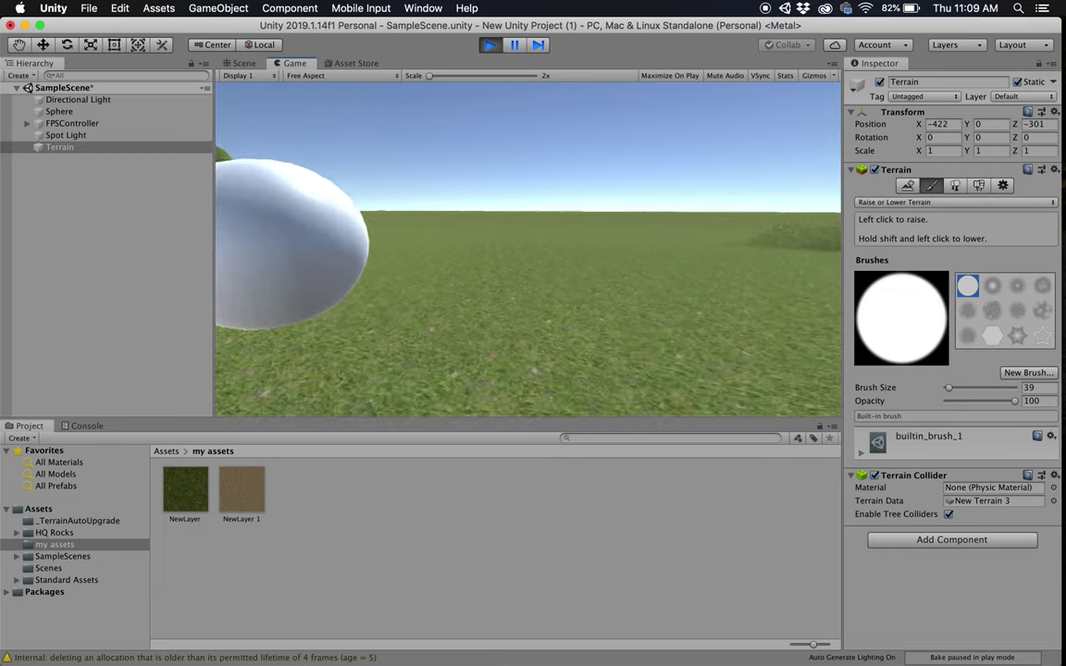
key("w")
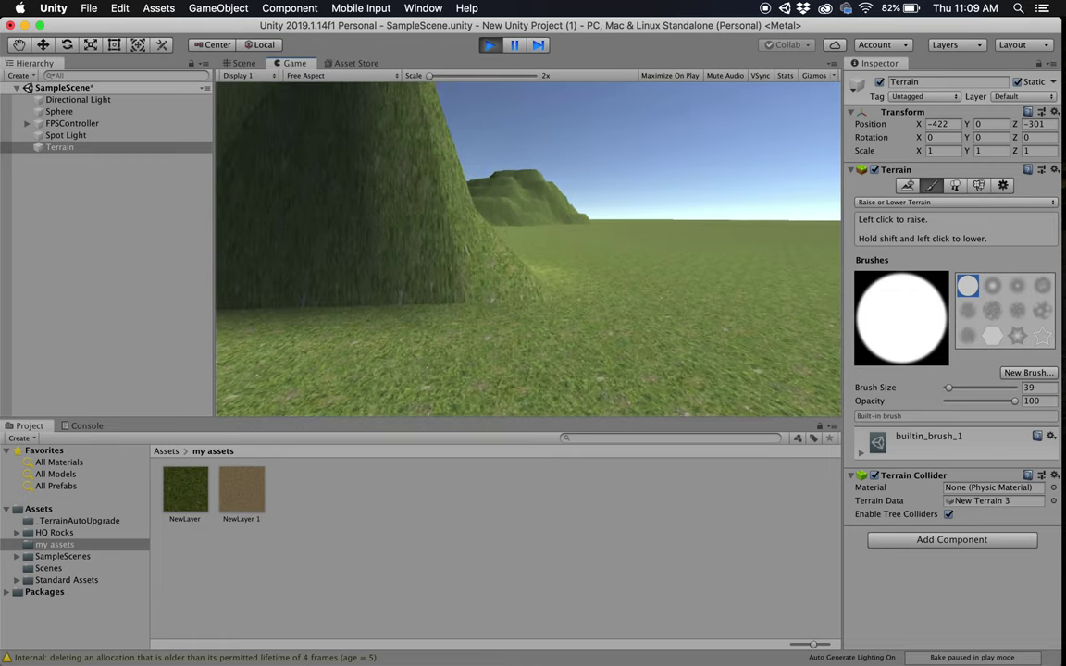
key("w")
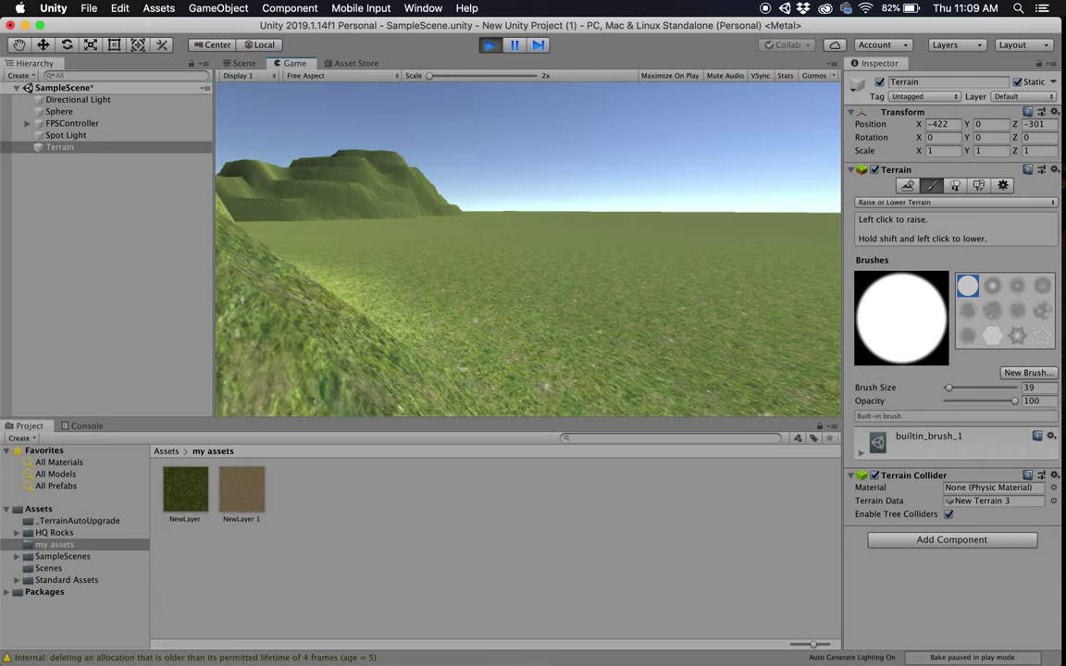
key("w")
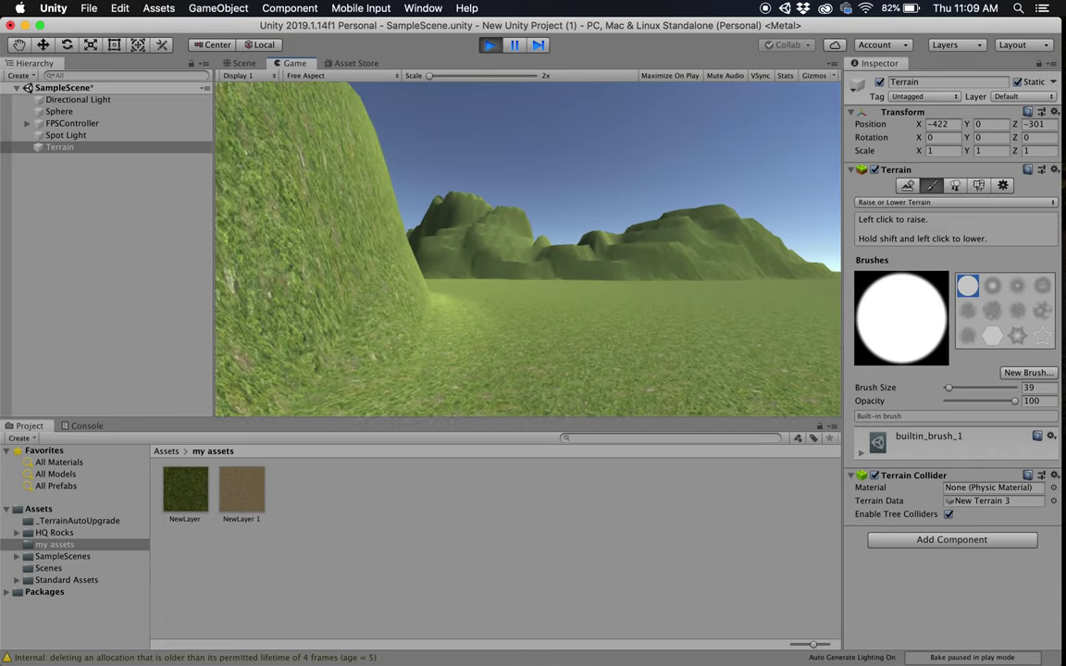
key("w")
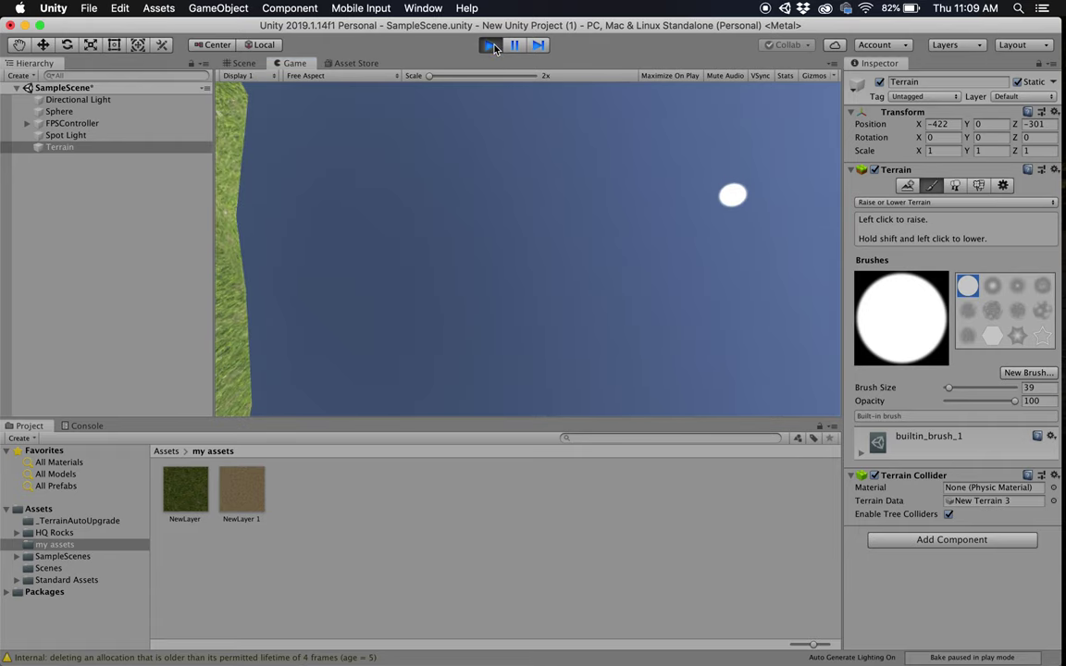
left_click(491, 45)
- Examine the whole sculpted terrain from above, from the player's cleared area to the sand-covered mountains
scroll(532, 321, "down", 3)
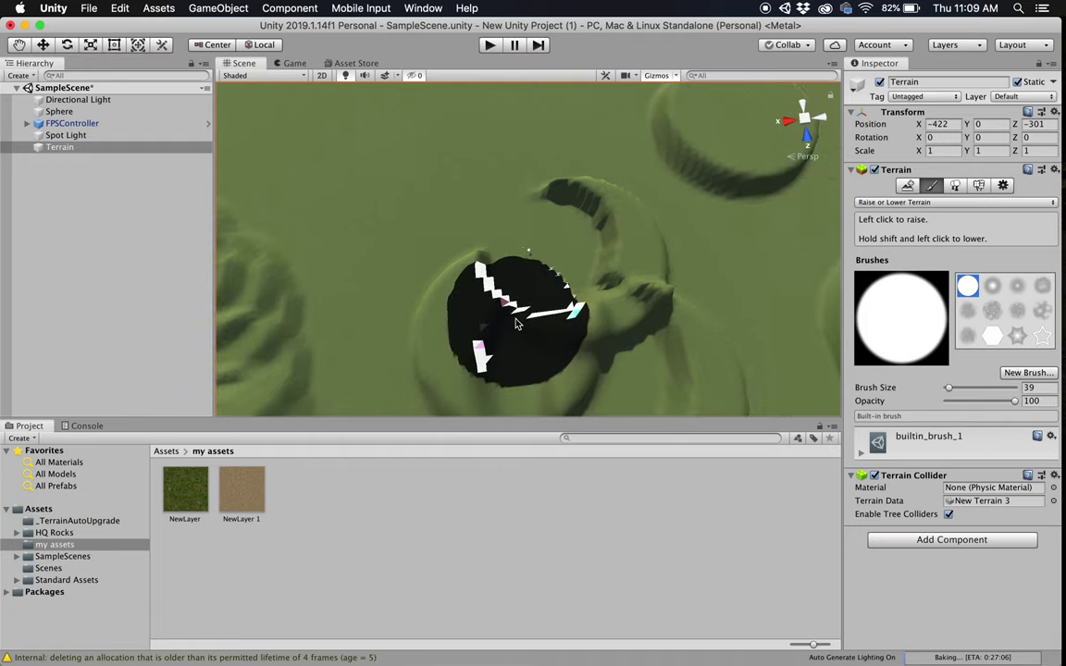
mouse_move(516, 323)
left_mouse_down("alt")
mouse_move(545, 335)
mouse_move(546, 282)
mouse_move(553, 368)
mouse_move(521, 382)
mouse_move(509, 375)
left_mouse_up("alt")
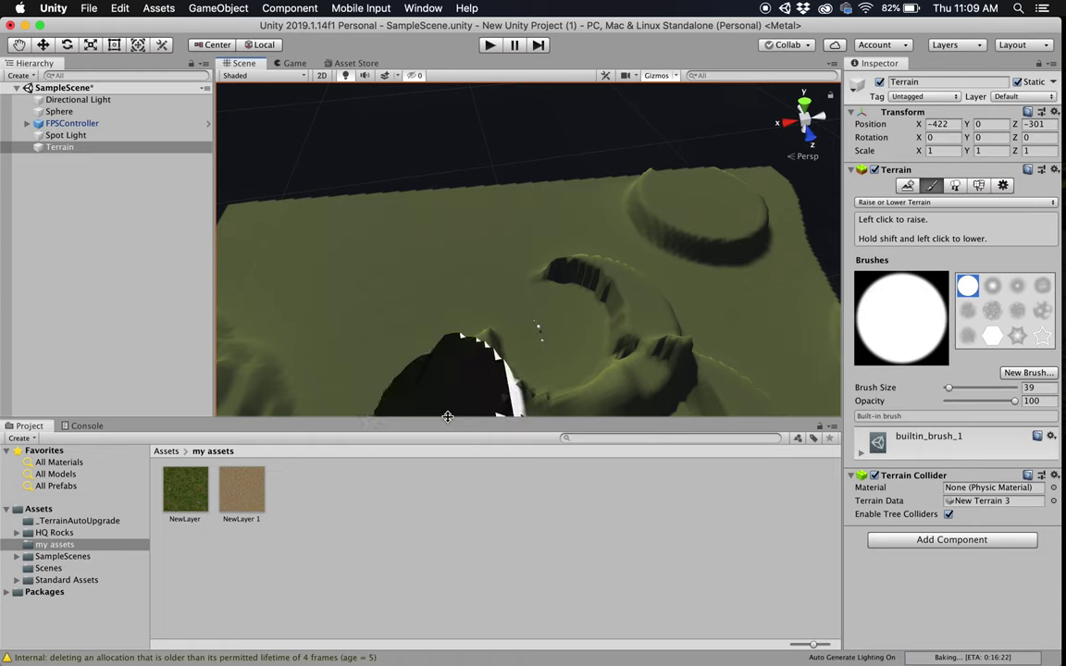
left_click(478, 376)
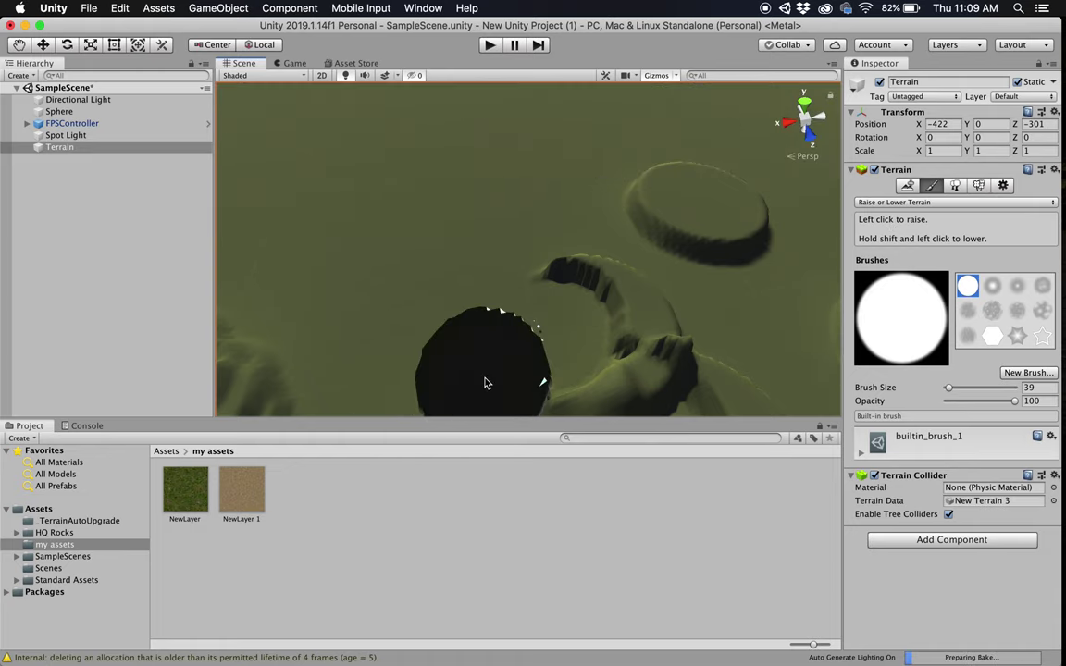
mouse_move(602, 368)
left_mouse_down("shift")
mouse_move(495, 371)
mouse_move(507, 371)
mouse_move(535, 326)
mouse_move(593, 326)
left_mouse_up("shift")
scroll(601, 325, "down", 6)
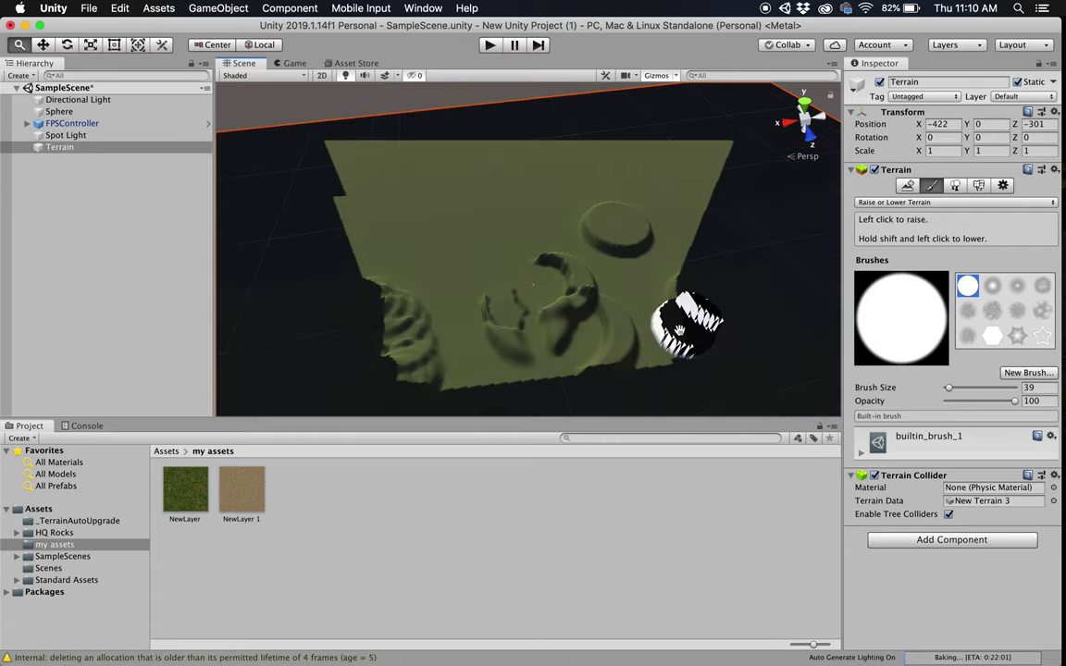
middle_click_drag(678, 329, 625, 269)
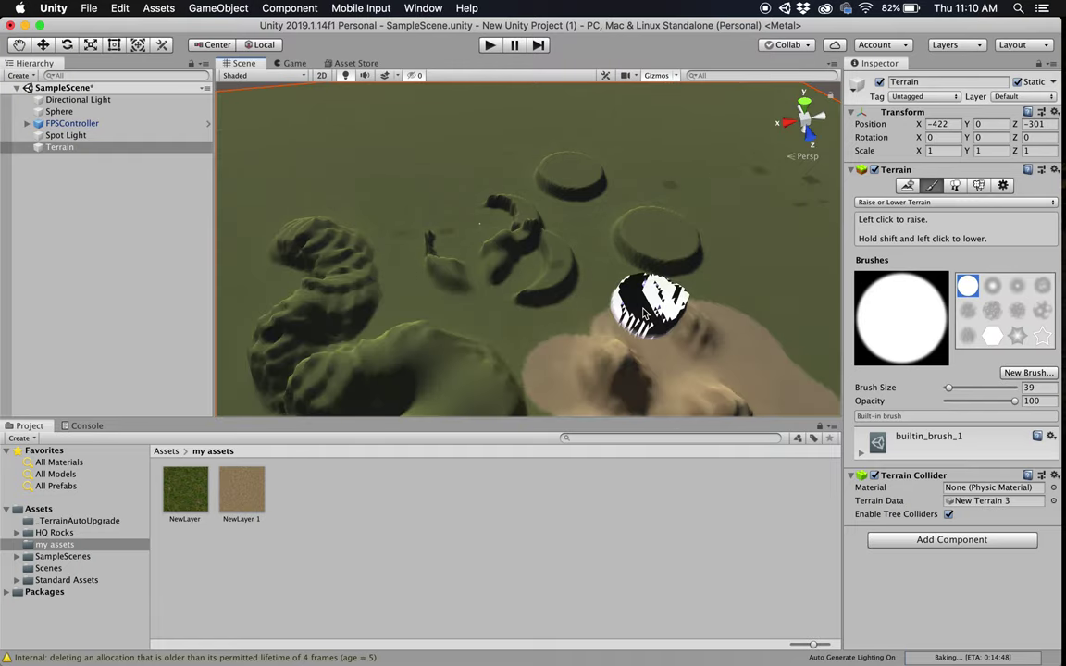
right_click_drag(636, 322, 634, 269, "alt")
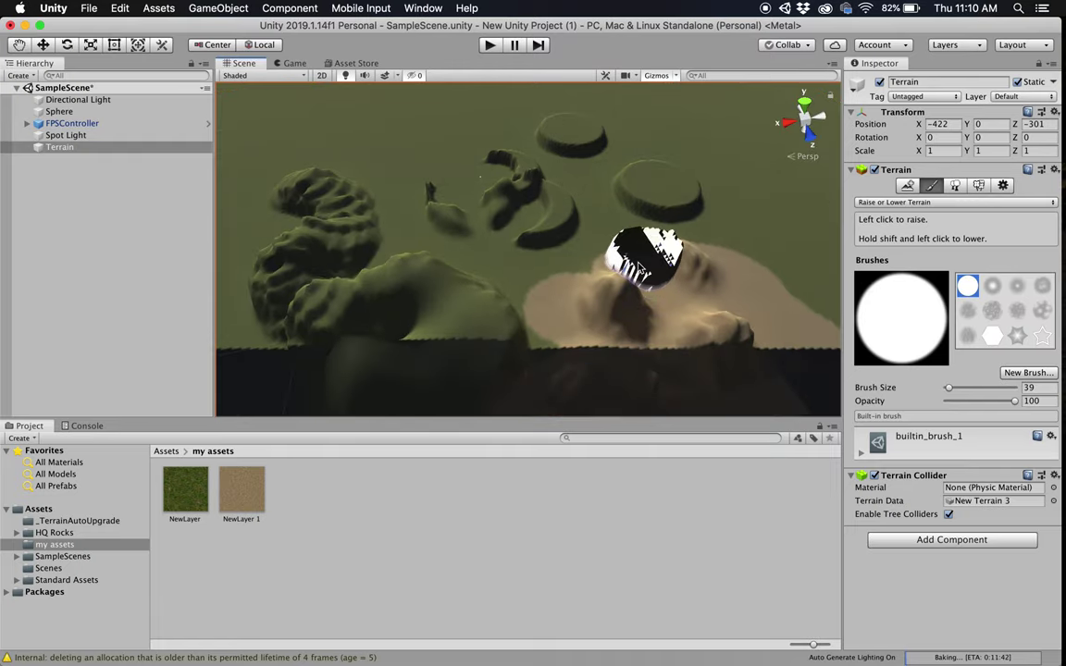